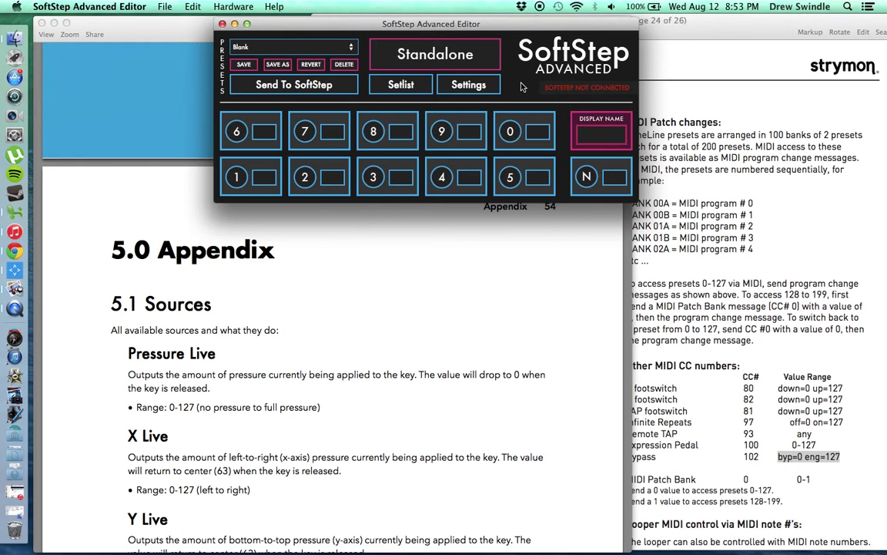
Step: Browse the saved preset list and the setlist, keeping the Blank preset
click(341, 52)
click(286, 46)
click(403, 87)
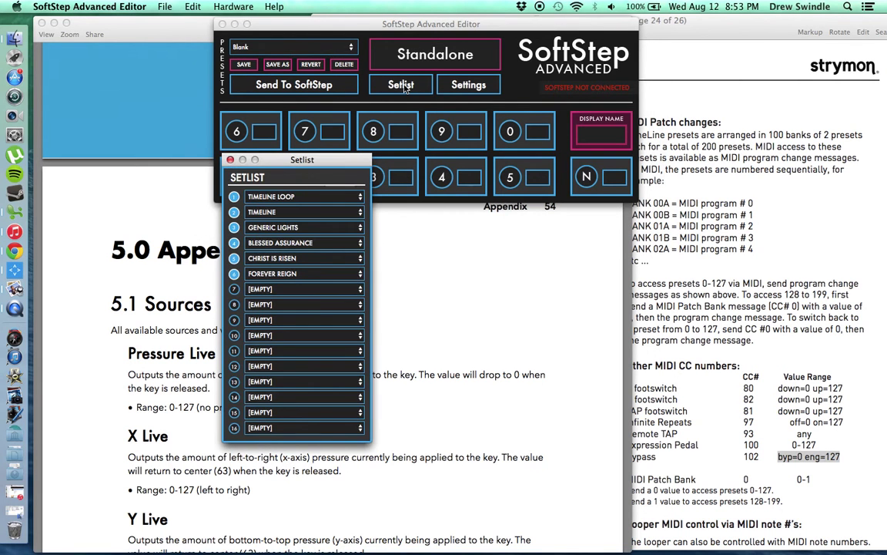
click(205, 139)
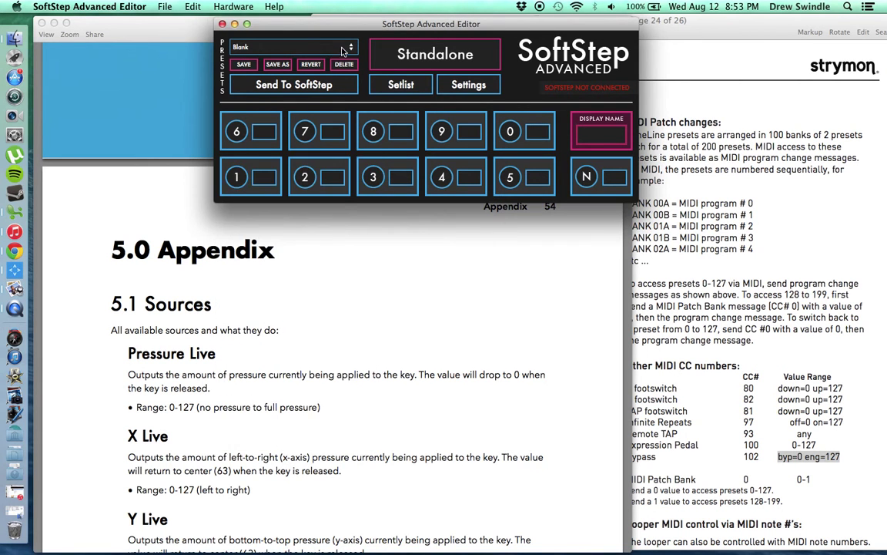
click(310, 47)
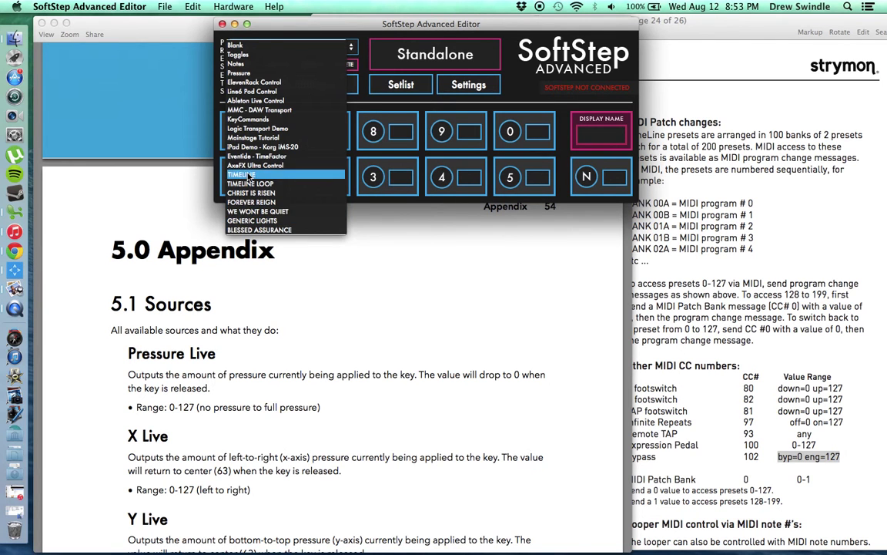
click(394, 82)
click(394, 84)
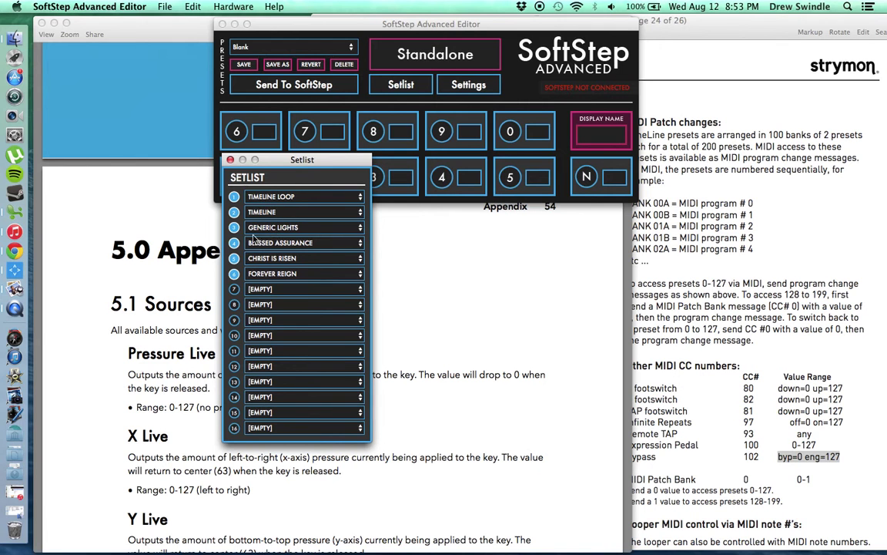
click(229, 159)
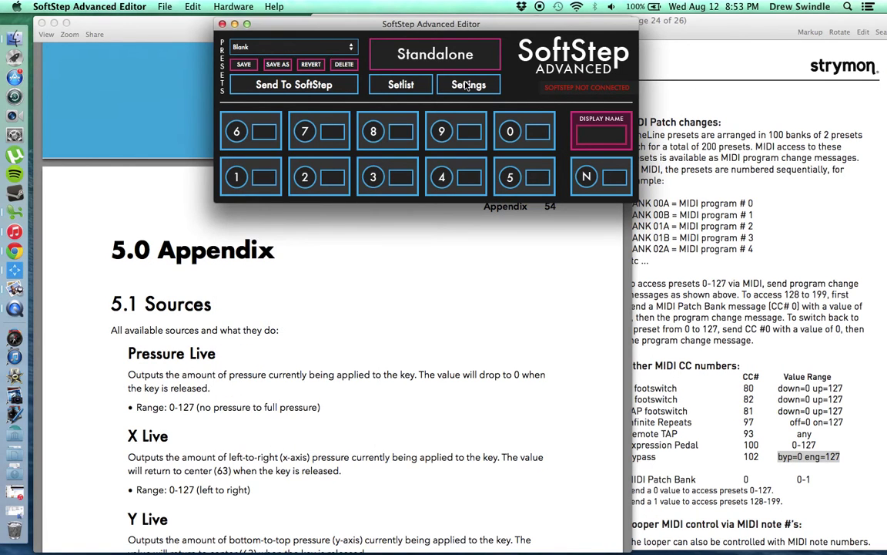
Step: Look over the editor's global settings, including the expression pedal page, then close them
click(466, 85)
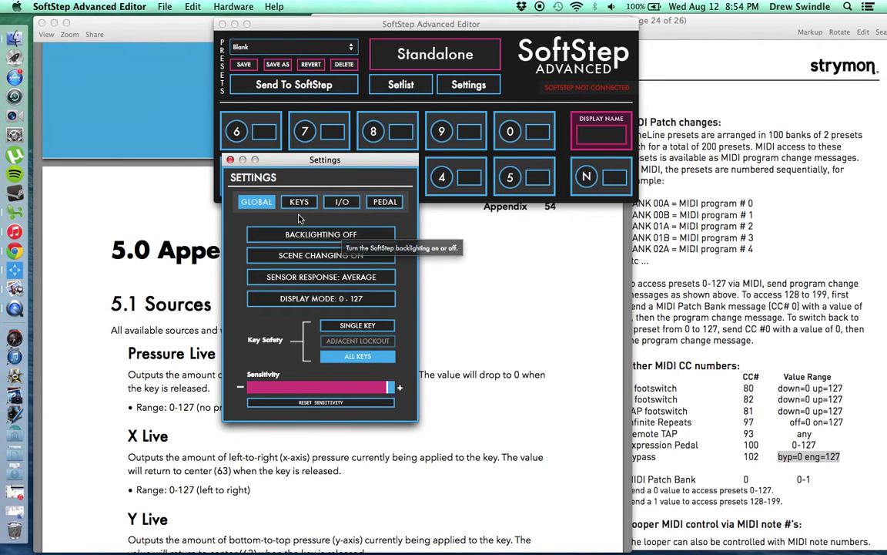
click(385, 202)
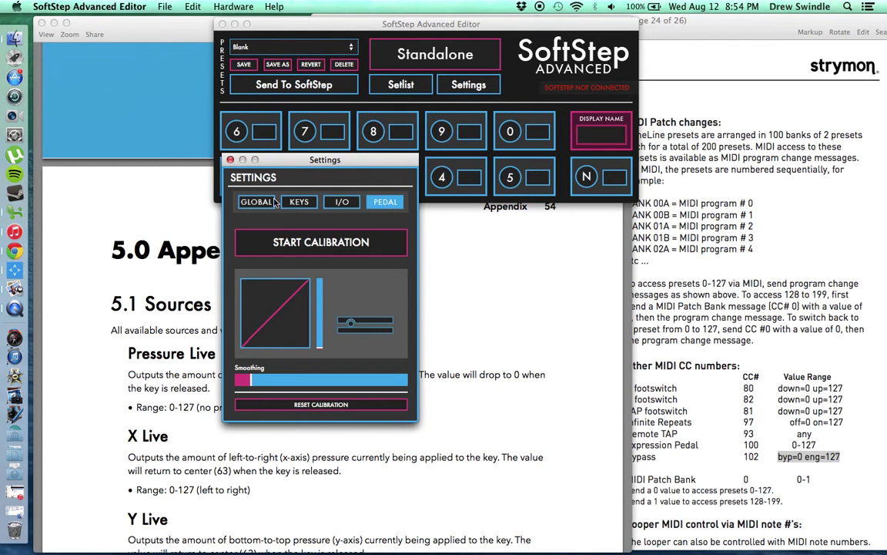
click(230, 160)
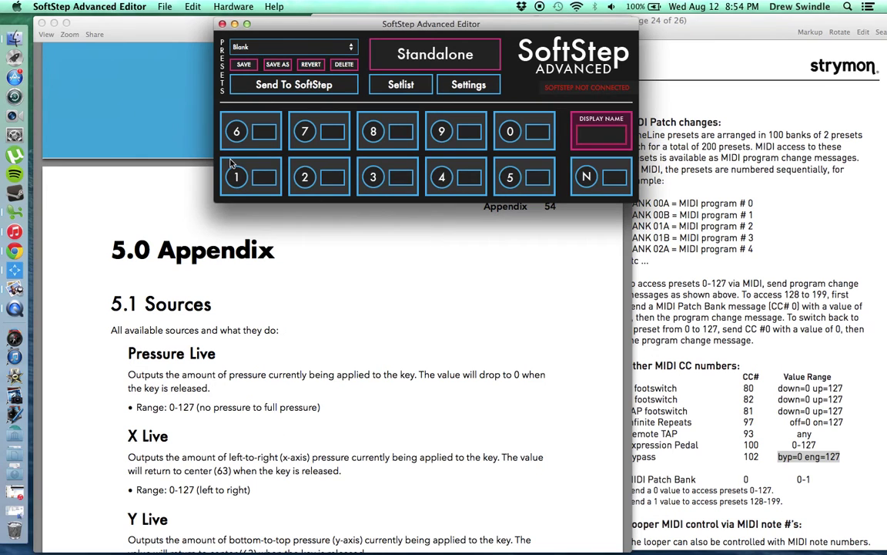
Step: Load the TIMELINE preset and open key 1's row 1 source choices
click(347, 48)
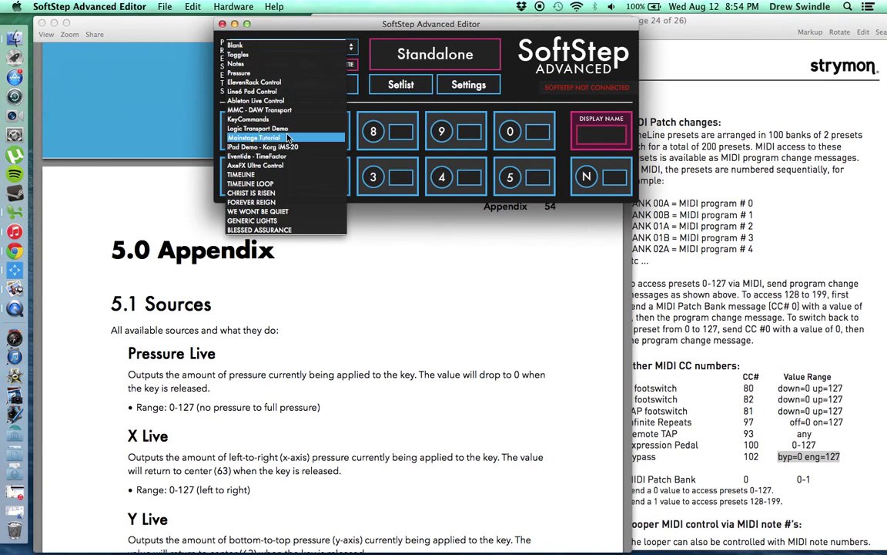
click(245, 175)
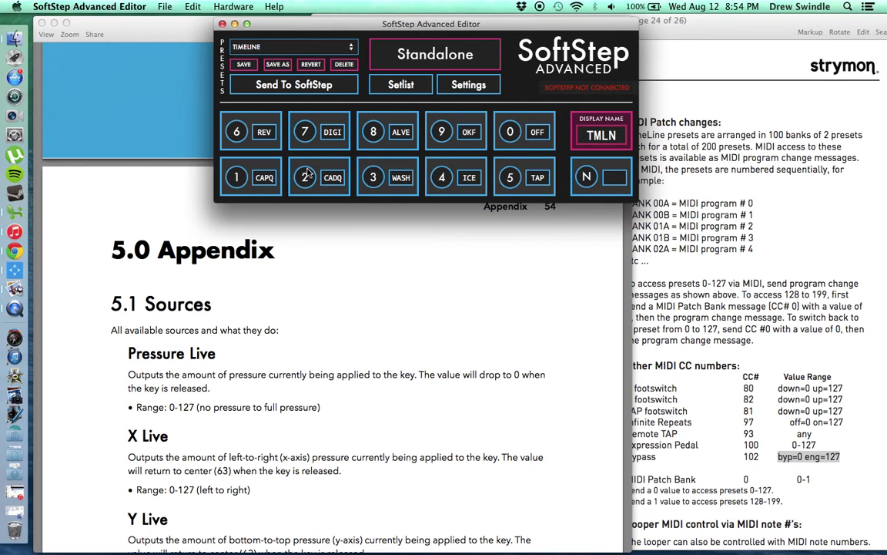
click(236, 178)
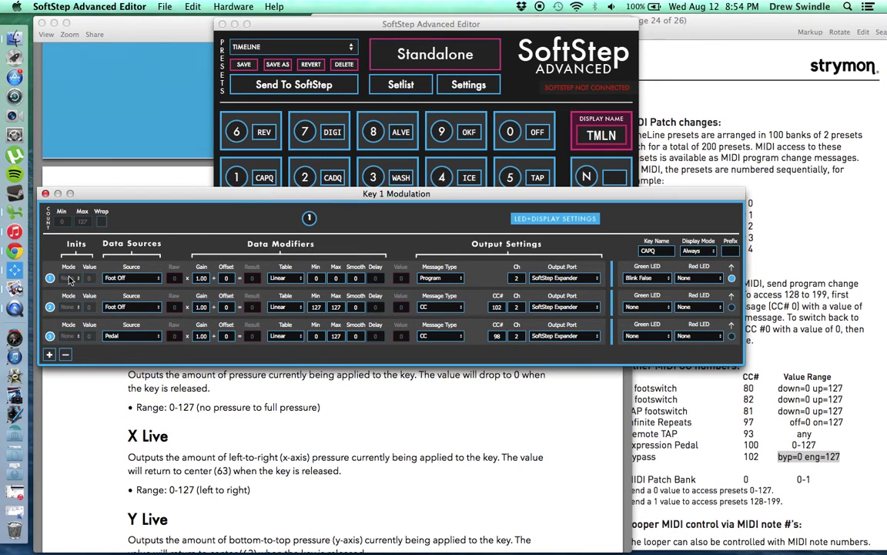
click(153, 279)
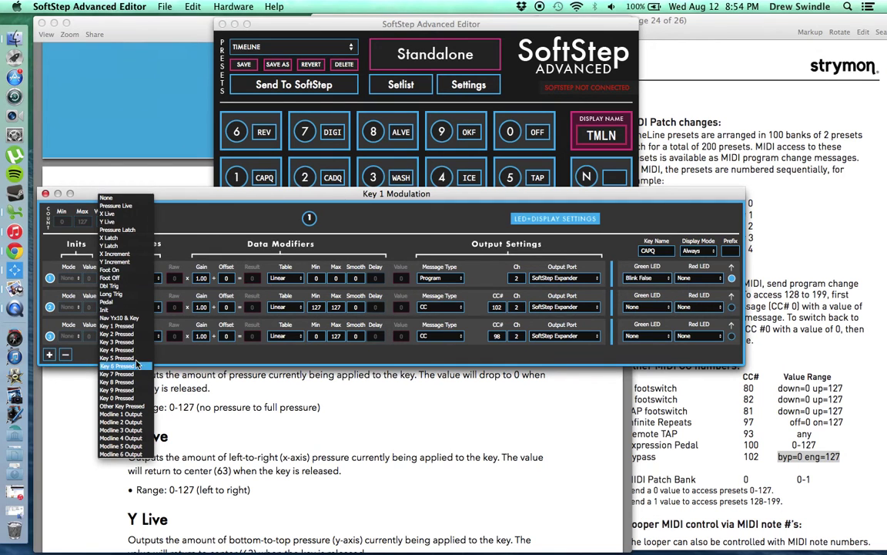
Step: Set key 1's row 1 source to Foot Off and find Bypass engage 127 in the manual
click(119, 279)
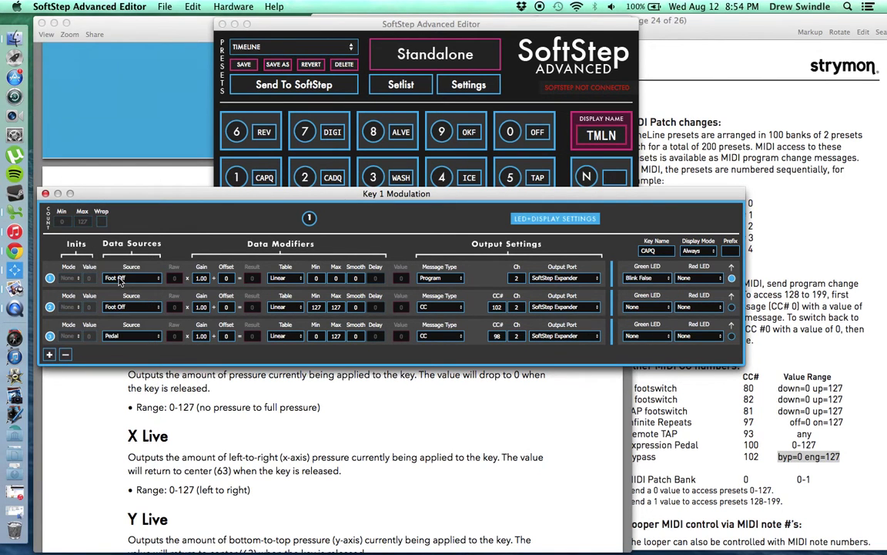
click(726, 446)
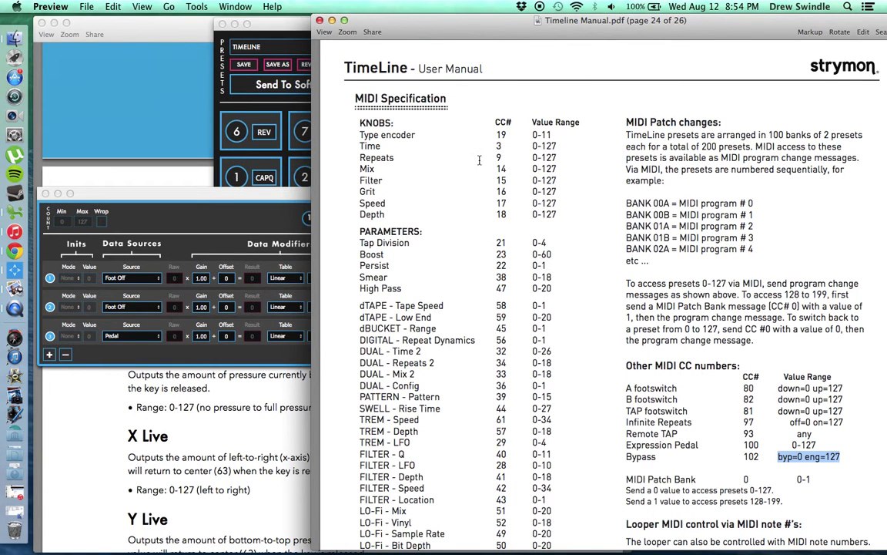
drag(446, 98, 359, 92)
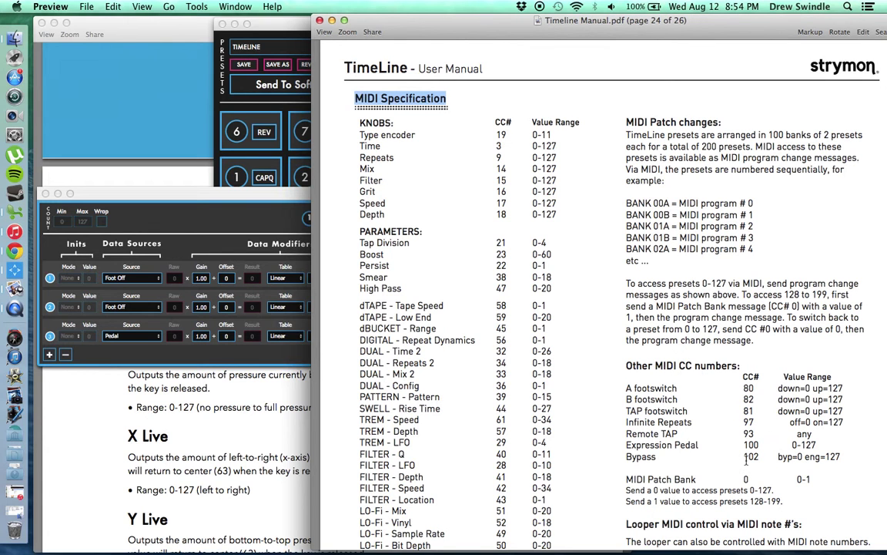
click(798, 456)
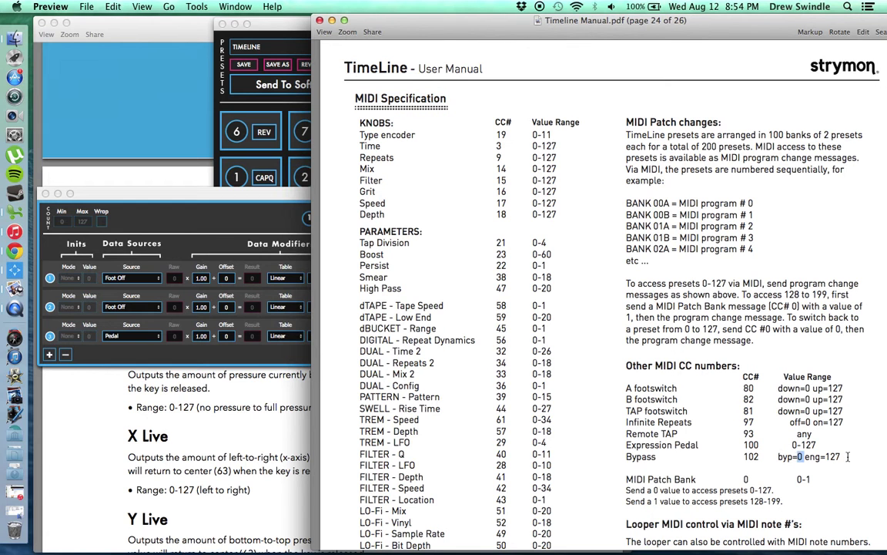
drag(842, 456, 819, 456)
Step: Compare key 1's first-row Smooth setting with the manual, repositioning the modulation window
click(279, 270)
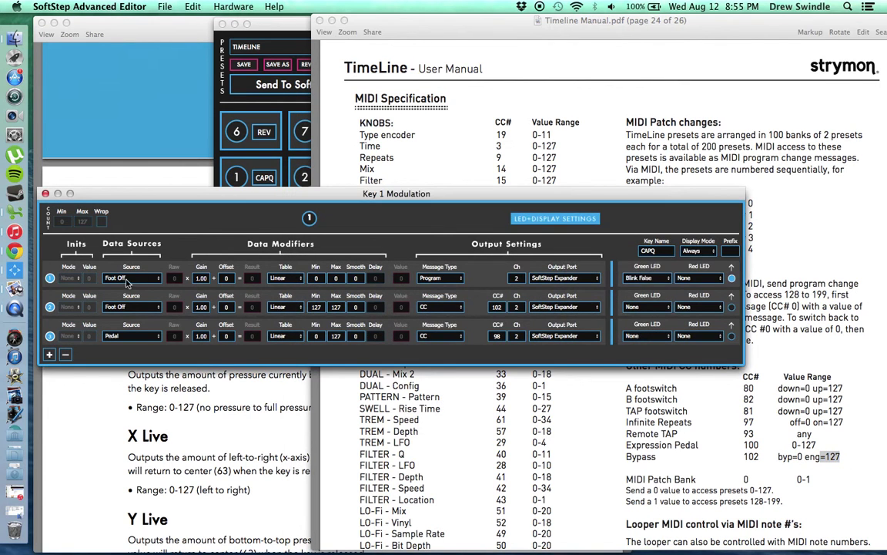
click(784, 437)
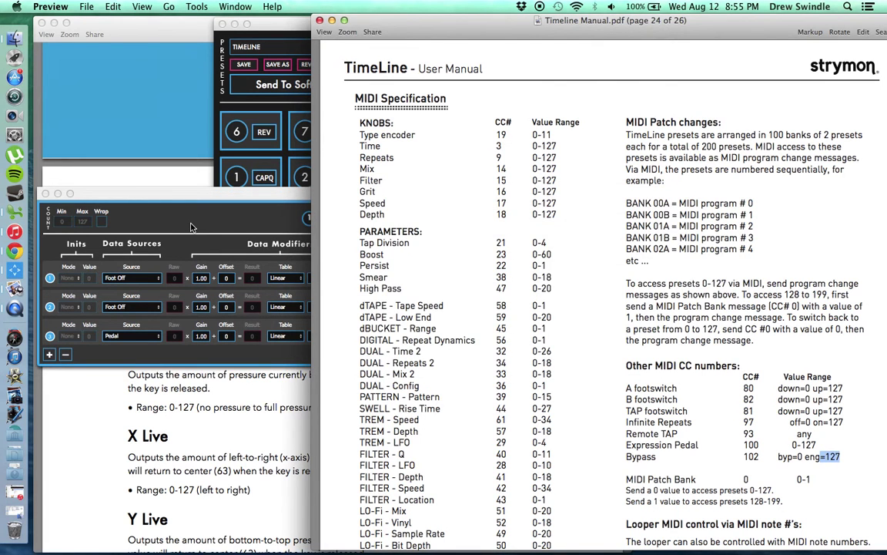
click(164, 197)
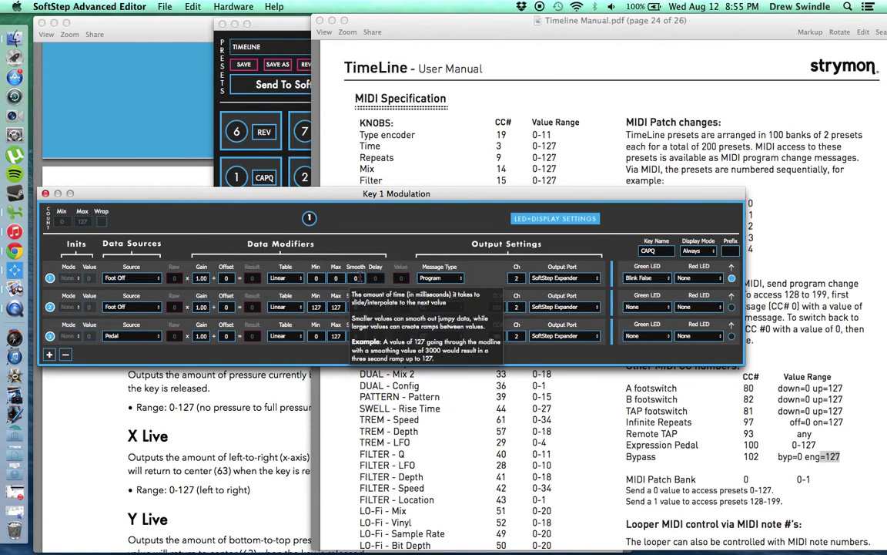
click(330, 275)
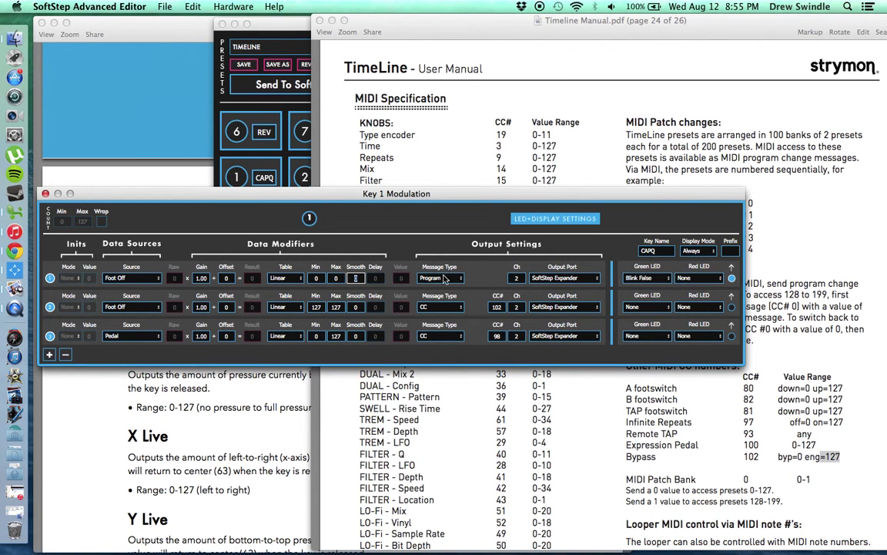
drag(450, 194, 453, 162)
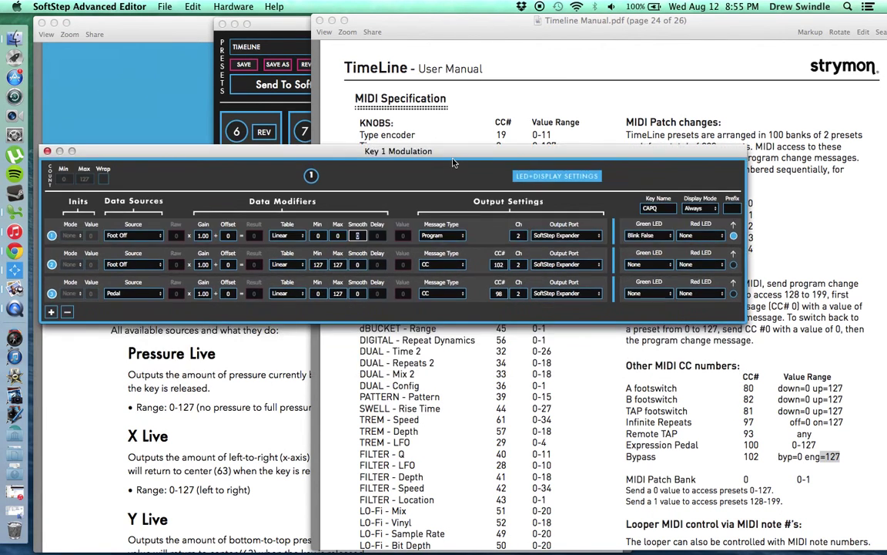
click(429, 155)
drag(429, 154, 432, 256)
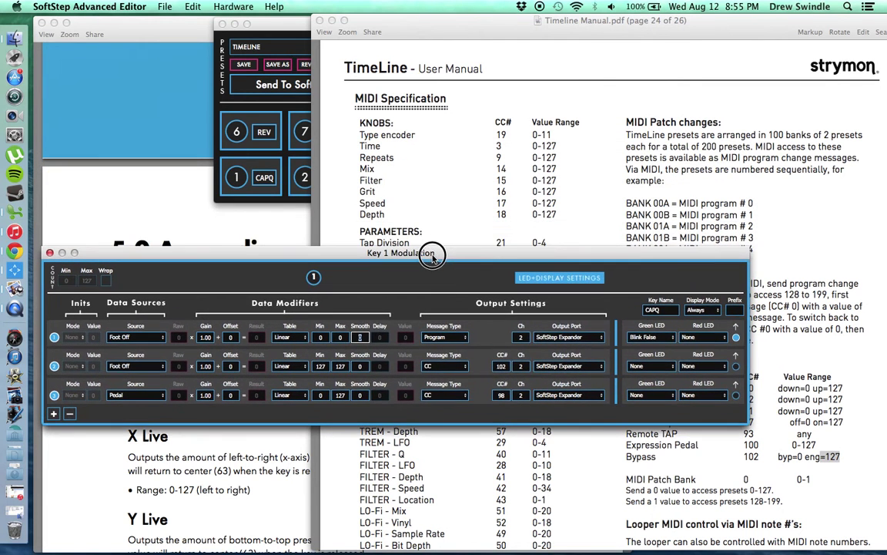
click(622, 160)
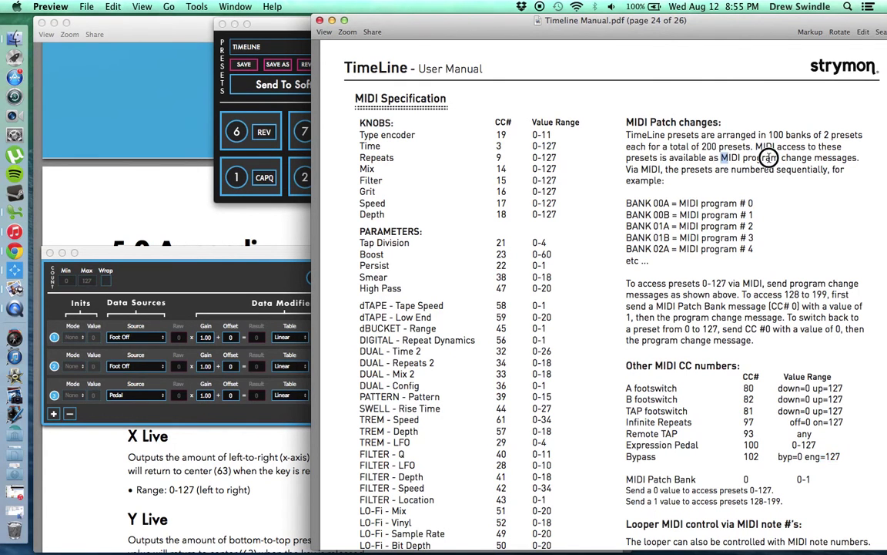
Step: Confirm in the manual's bank table that BANK 00A is MIDI program # 0
drag(721, 157, 851, 158)
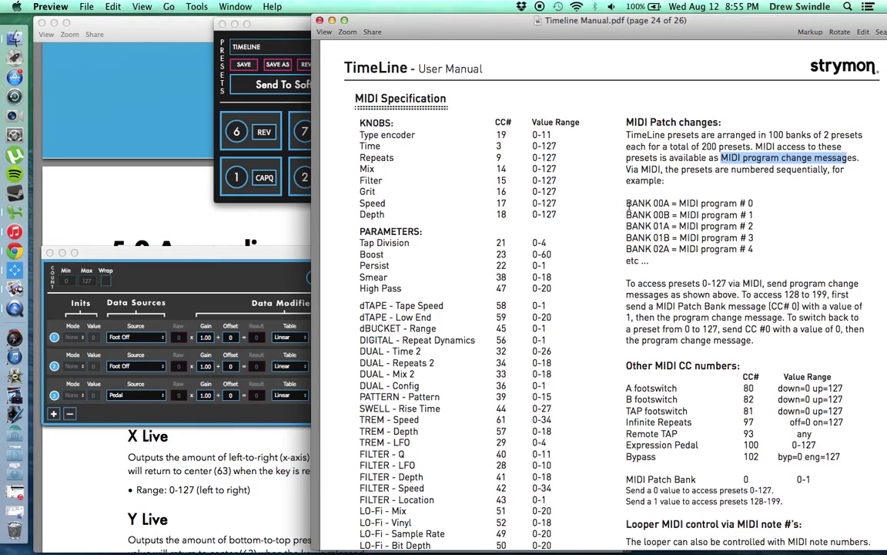
drag(627, 203, 761, 202)
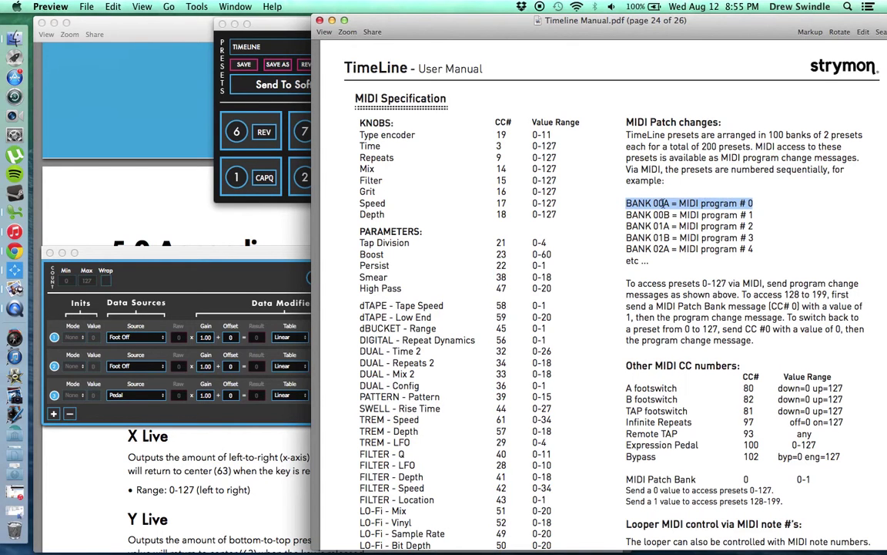
drag(637, 216, 751, 215)
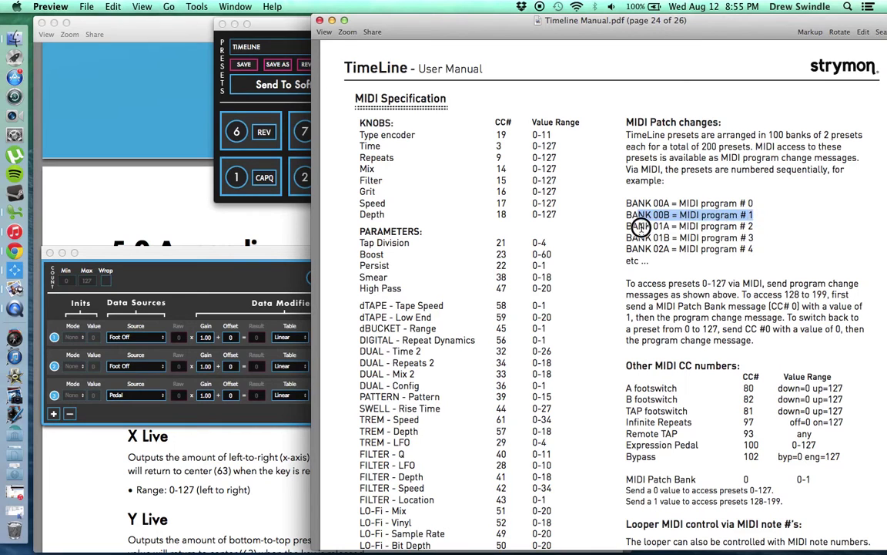
drag(636, 226, 756, 224)
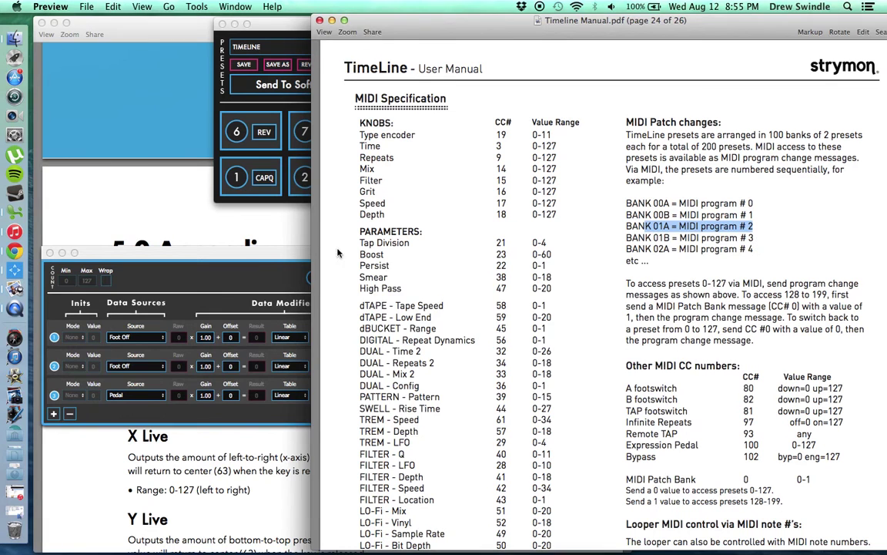
click(258, 273)
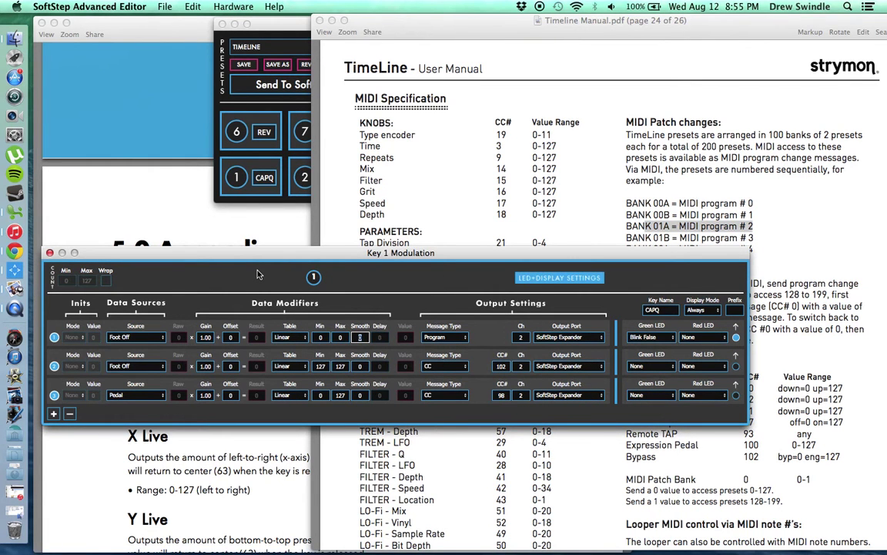
click(675, 182)
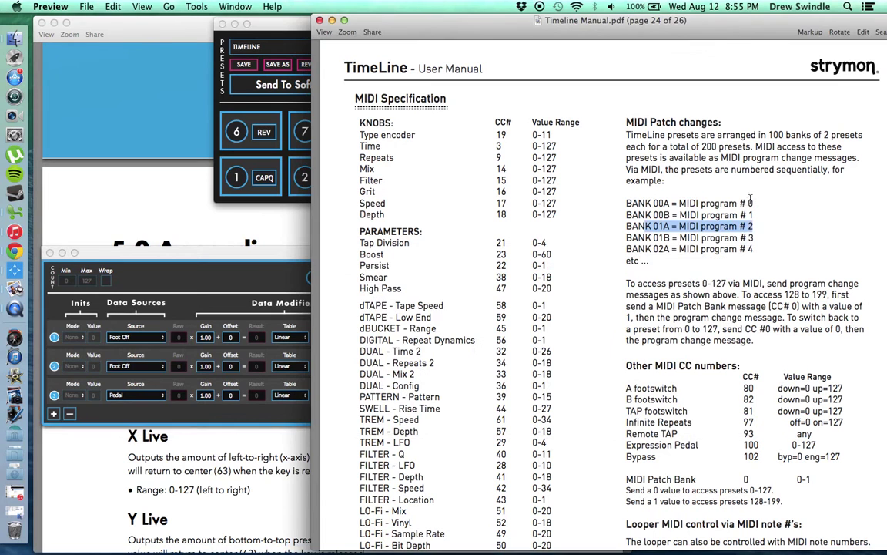
drag(753, 203, 737, 203)
Step: Make key 1's row 1 a Program message with Min and Max 0 and Linear curve
click(224, 254)
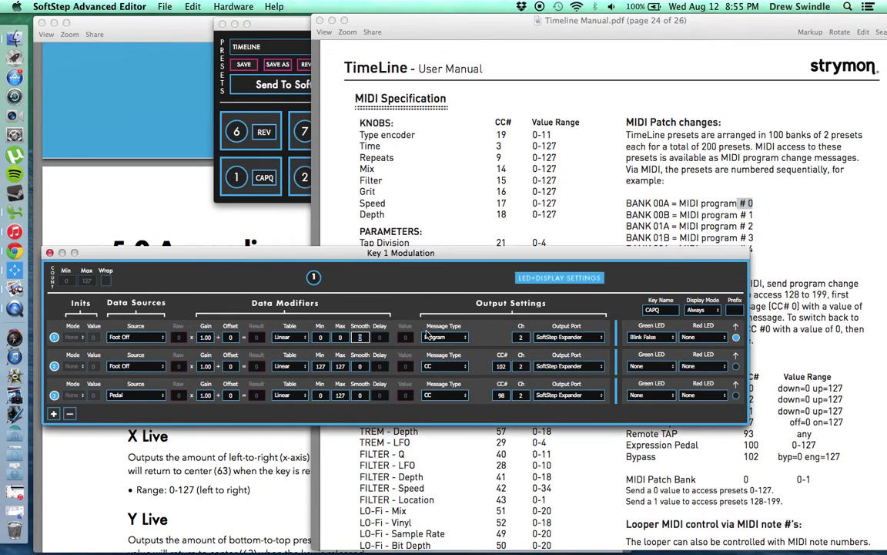
click(453, 338)
click(456, 340)
click(320, 336)
text(11)
click(340, 337)
click(318, 339)
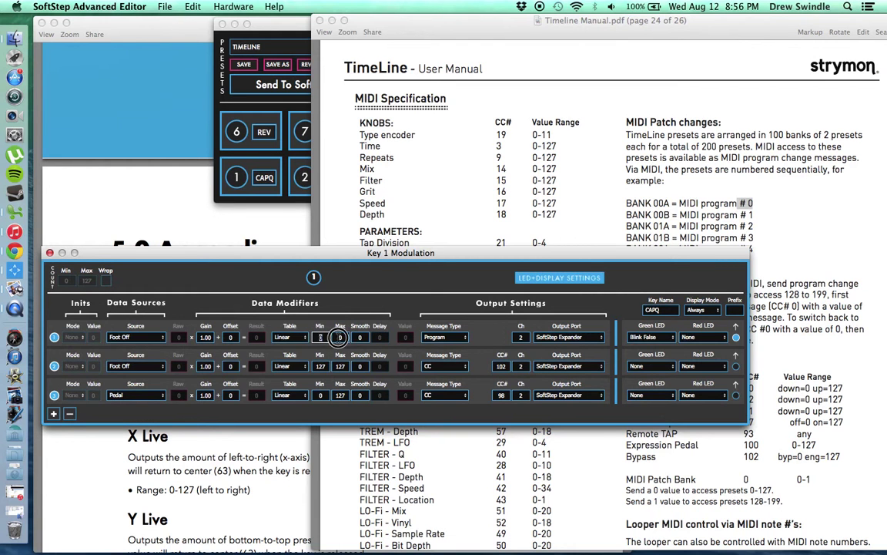
click(293, 337)
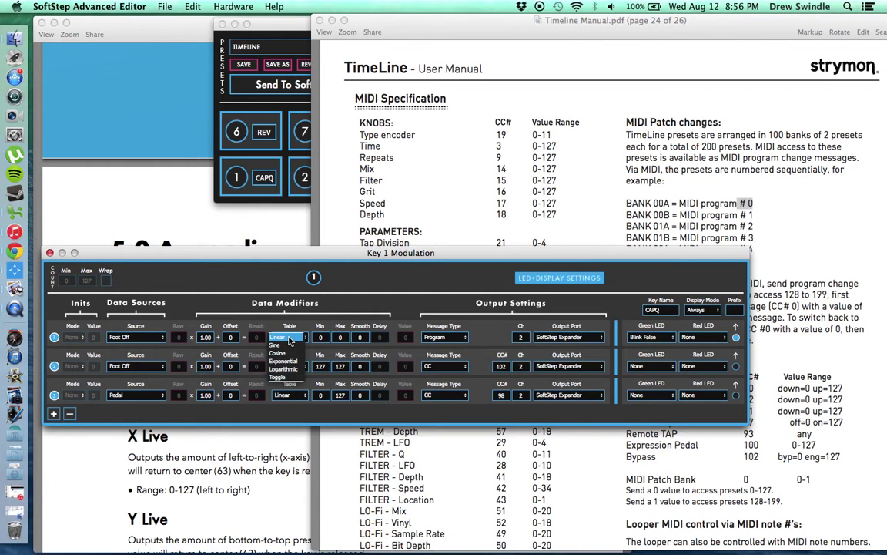
click(290, 341)
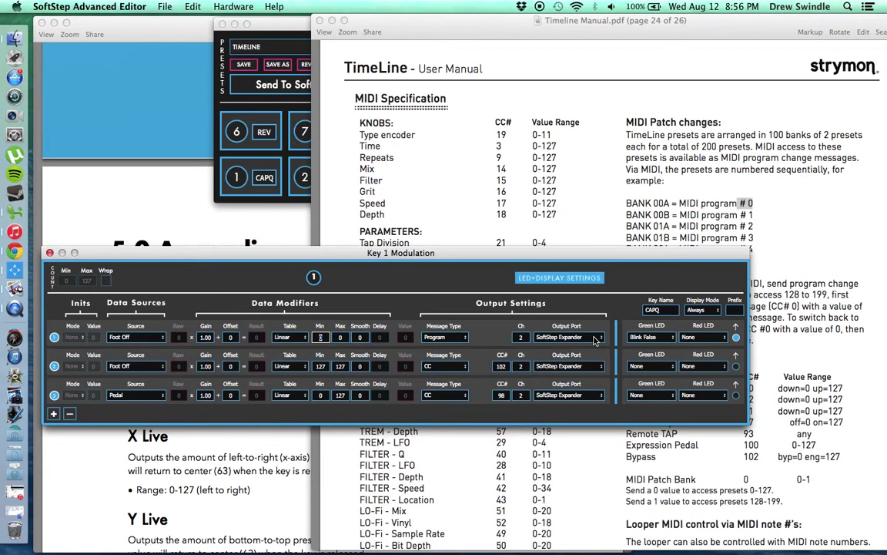
click(54, 367)
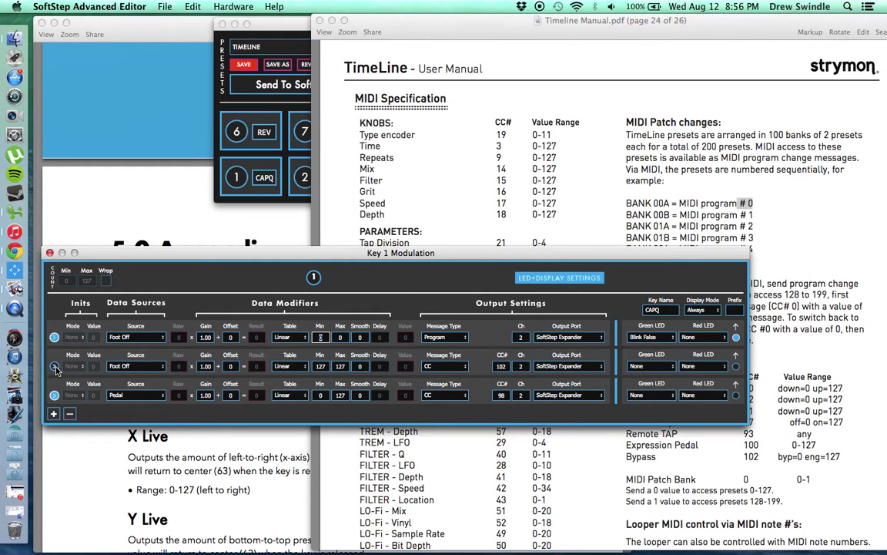
click(54, 367)
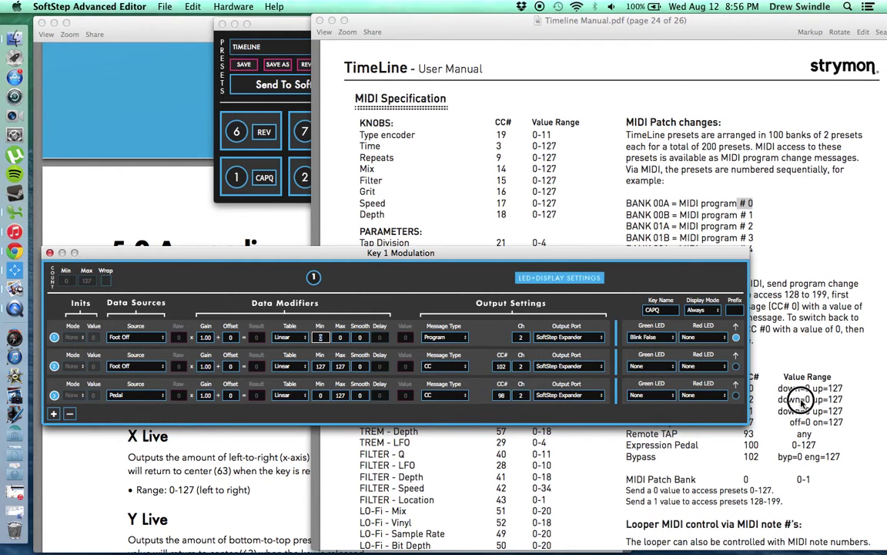
click(773, 376)
scroll(729, 309, down, 3)
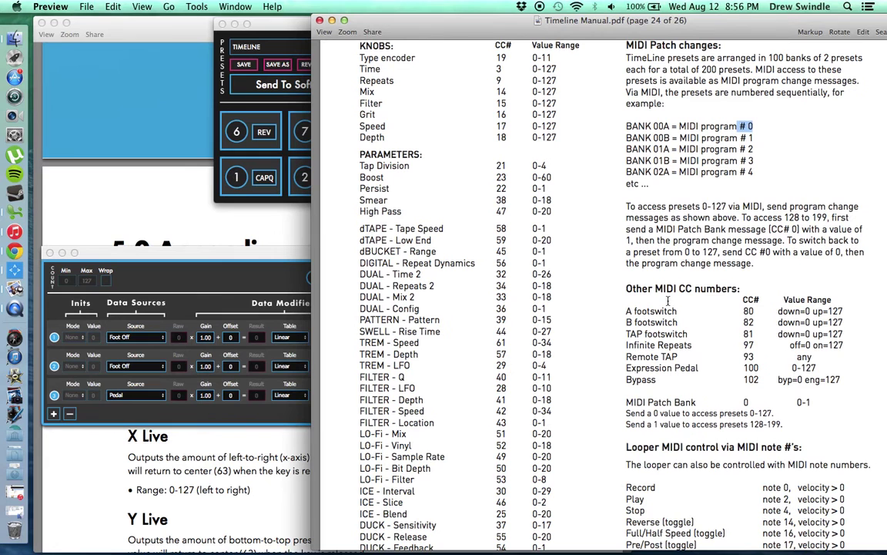
drag(655, 288, 737, 289)
click(656, 375)
click(758, 379)
click(238, 255)
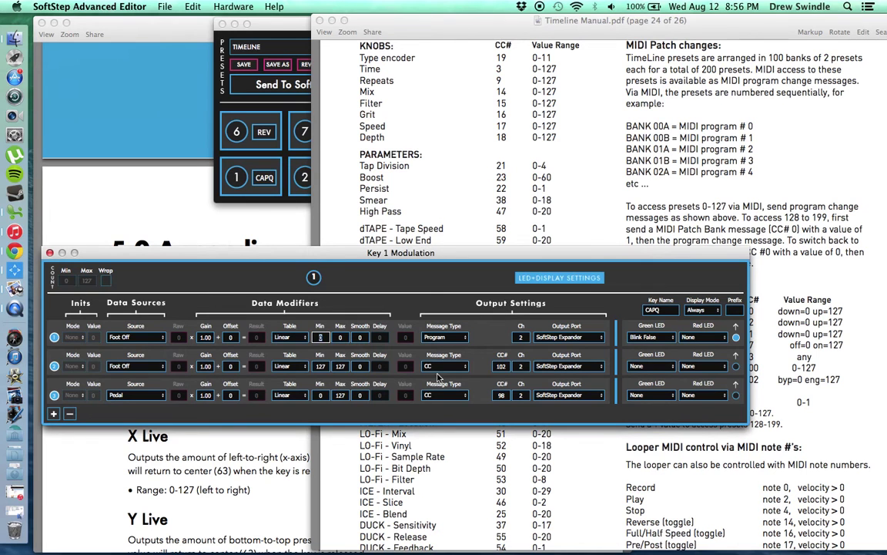
double_click(501, 366)
key(Tab)
click(752, 341)
double_click(839, 379)
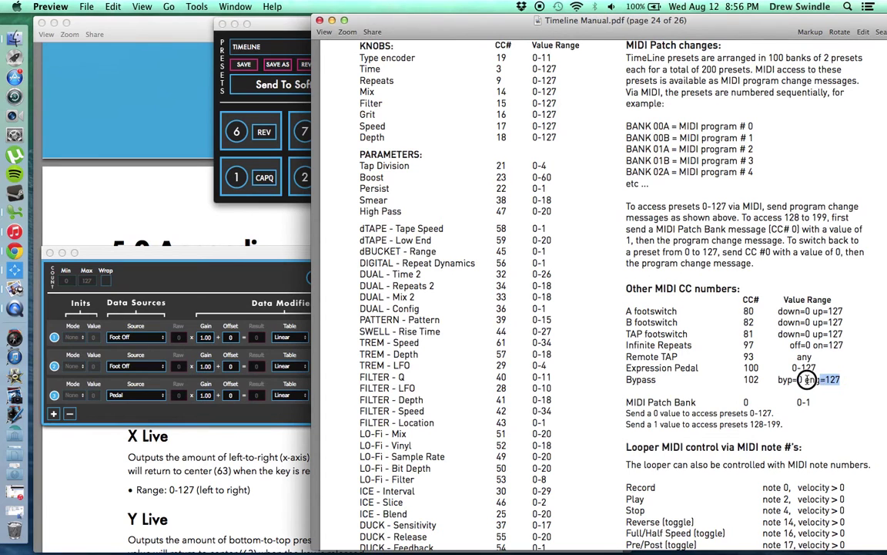
click(255, 274)
click(320, 366)
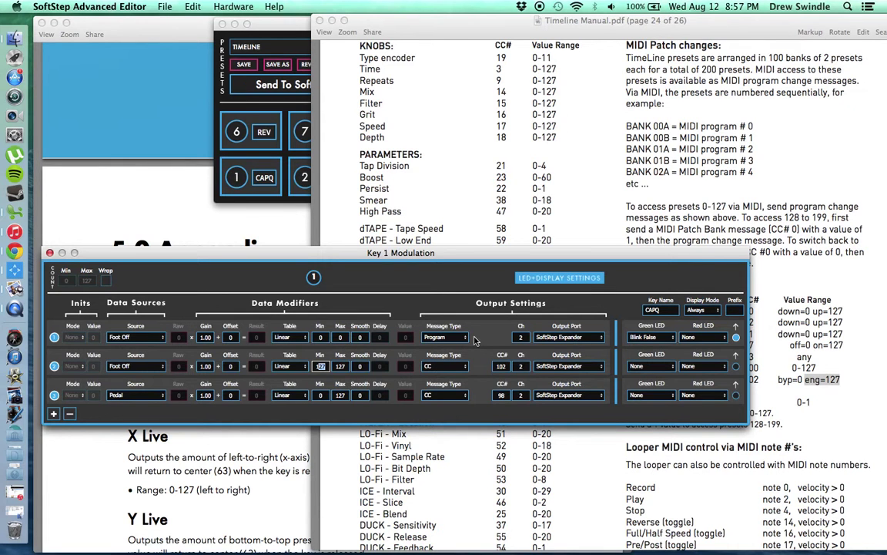
click(644, 311)
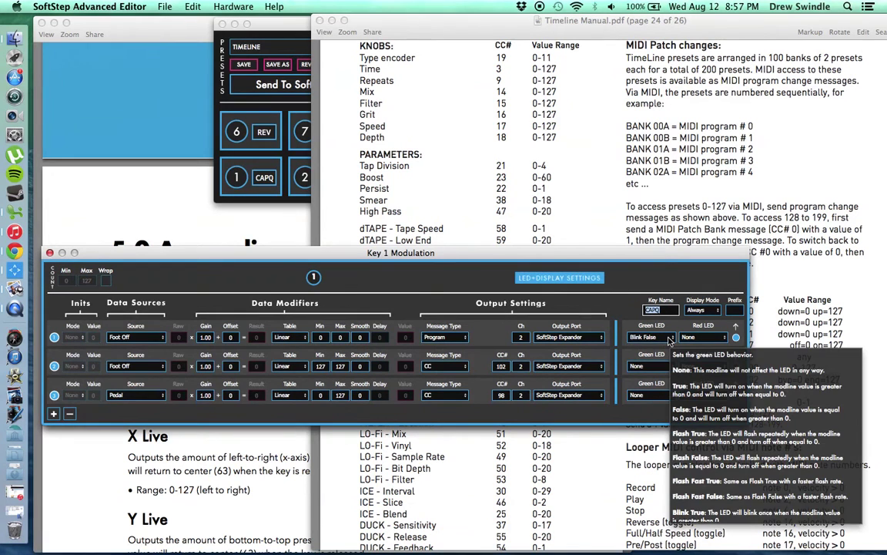
click(141, 339)
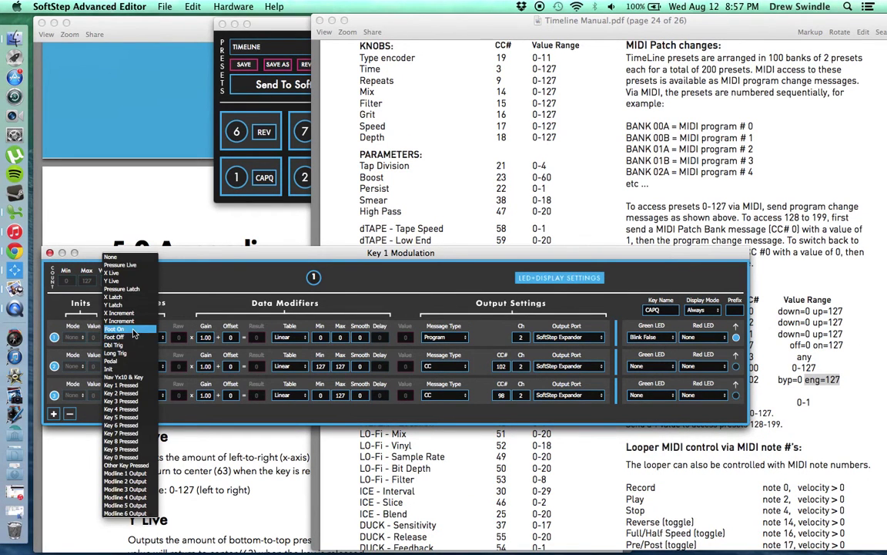
click(561, 262)
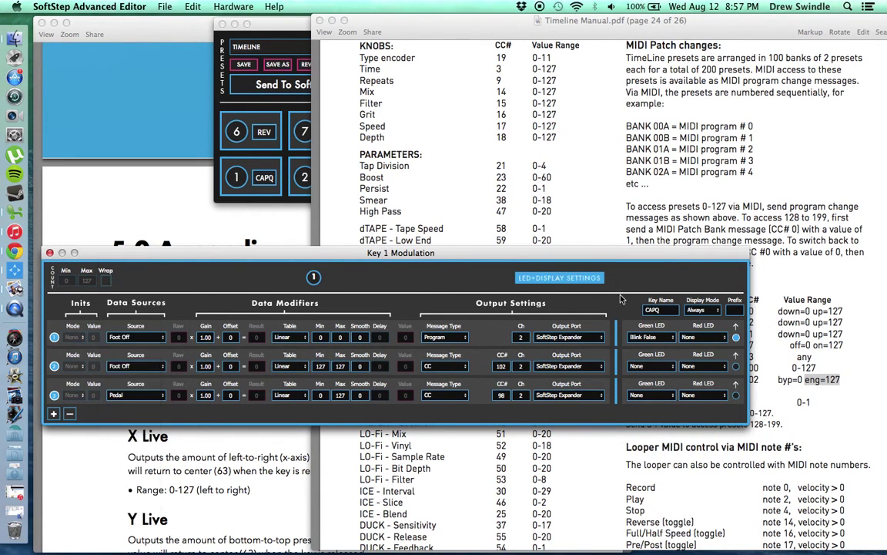
click(667, 339)
click(668, 339)
click(55, 395)
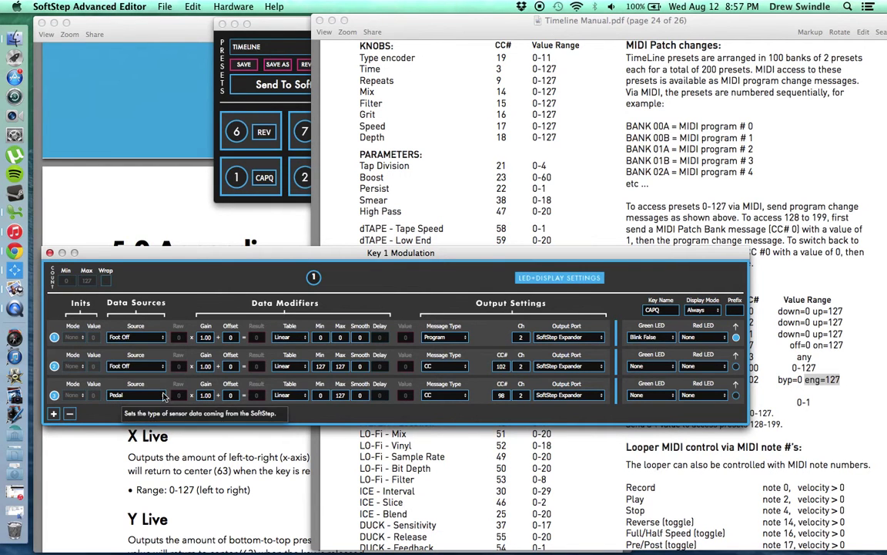
click(342, 395)
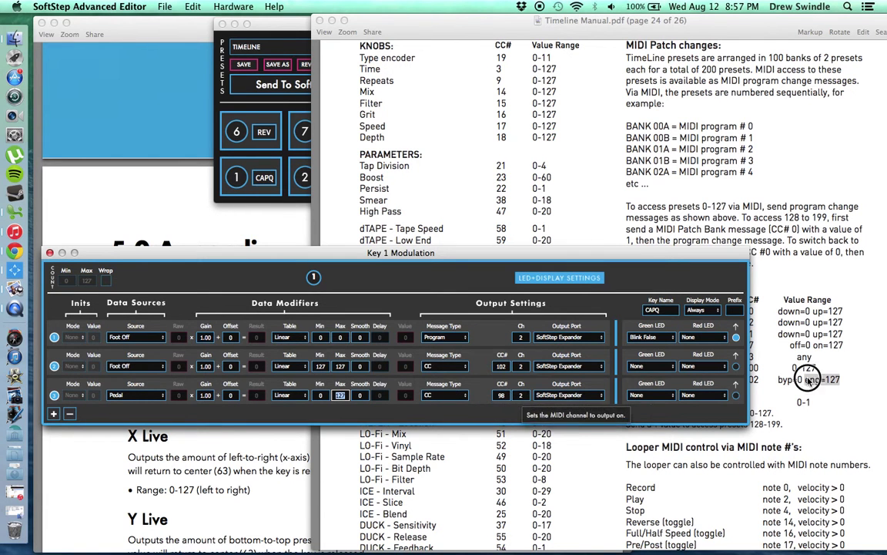
click(753, 339)
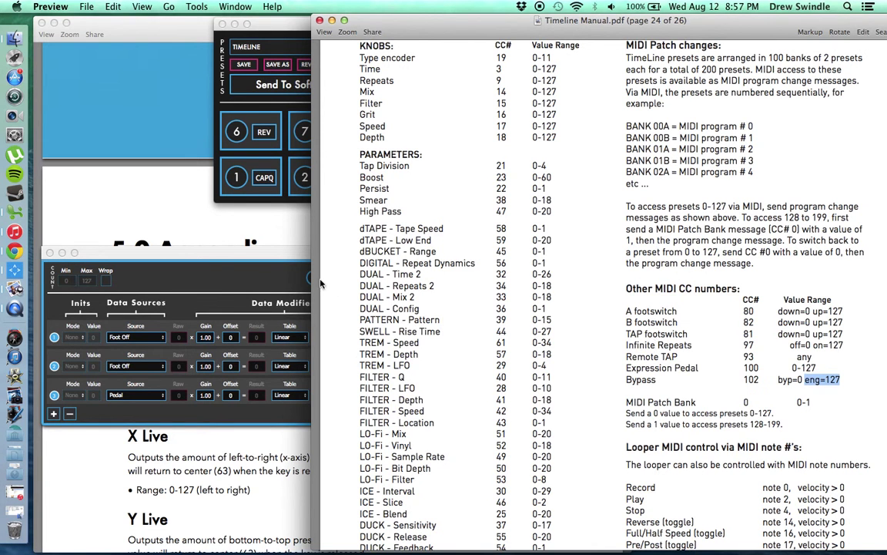
click(292, 256)
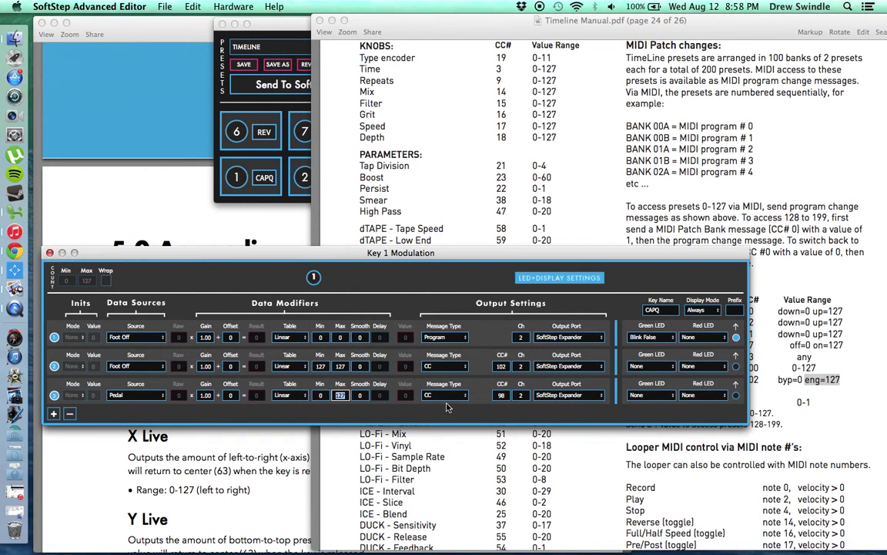
click(539, 429)
scroll(550, 428, down, 3)
Step: Scroll the manual's LOOPER list, confirm Looper Level is CC 98, then return to key 1's settings
scroll(550, 427, down, 5)
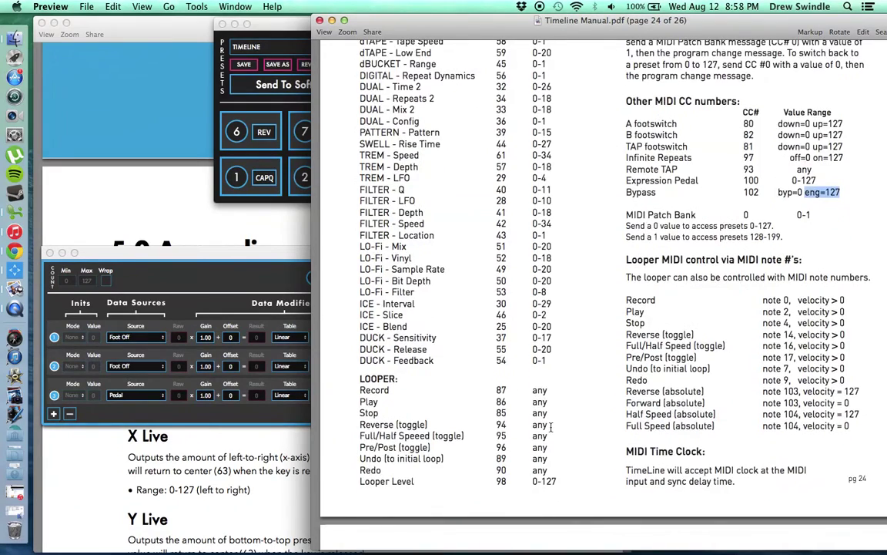
scroll(550, 428, up, 4)
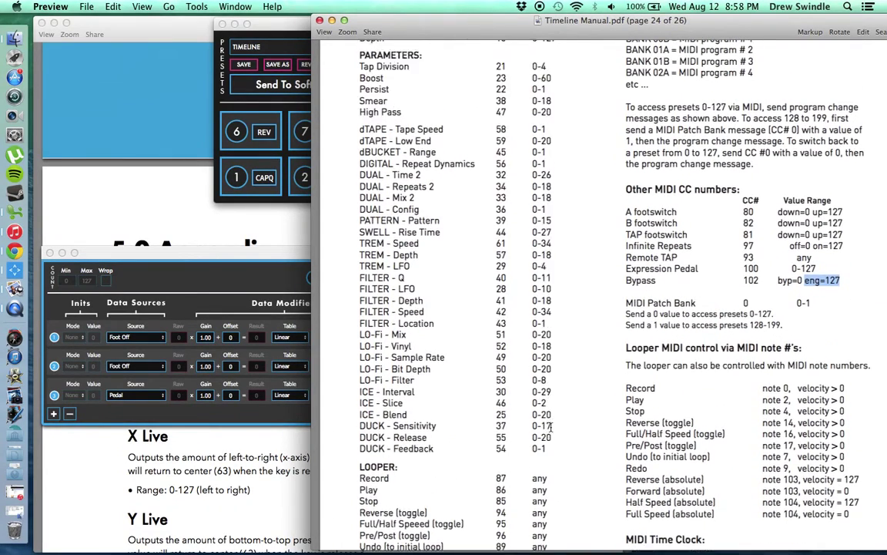
scroll(550, 427, up, 4)
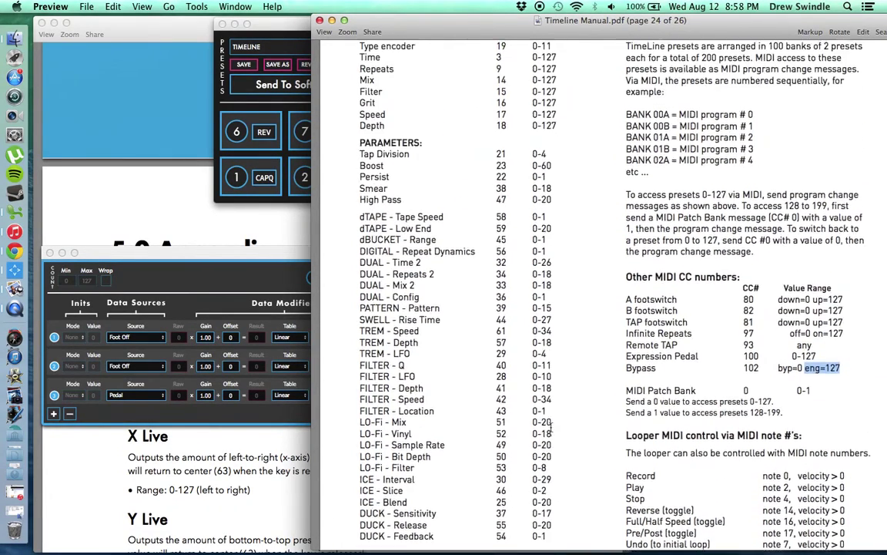
scroll(550, 427, up, 3)
scroll(572, 357, down, 12)
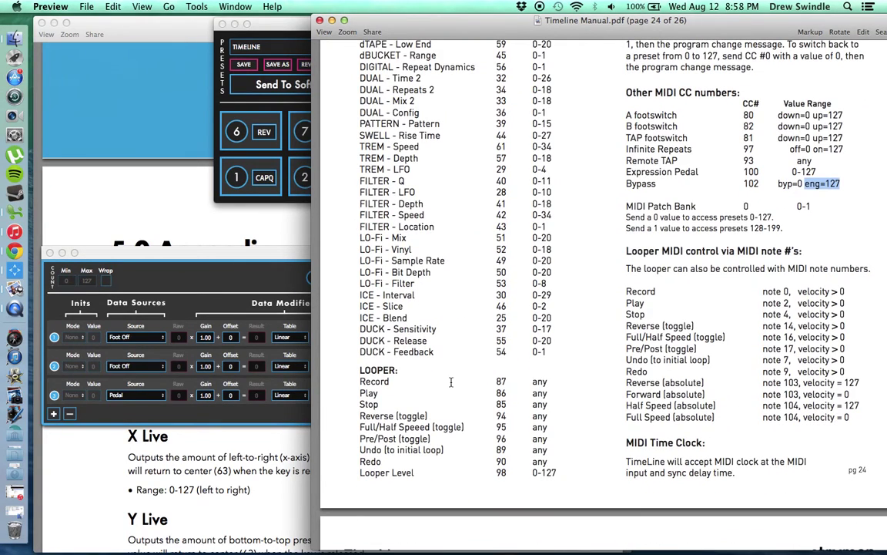
scroll(439, 406, up, 12)
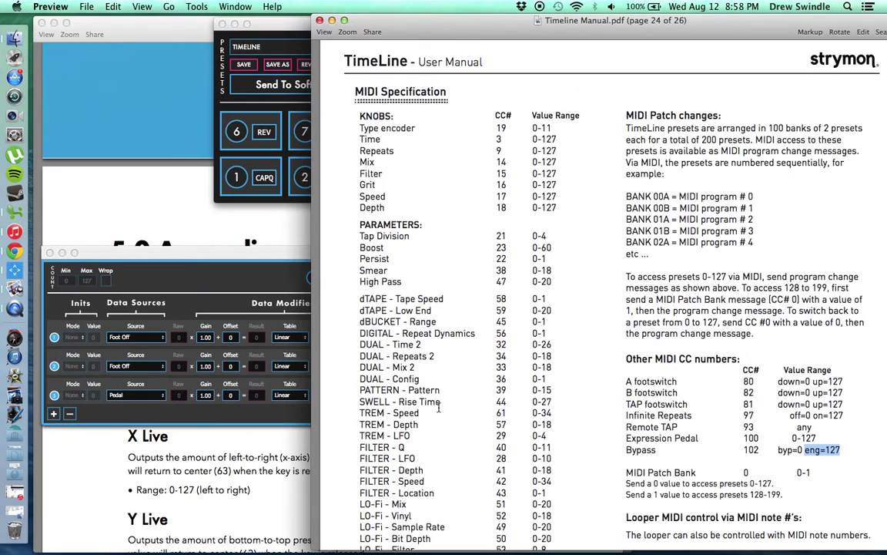
drag(357, 94, 442, 94)
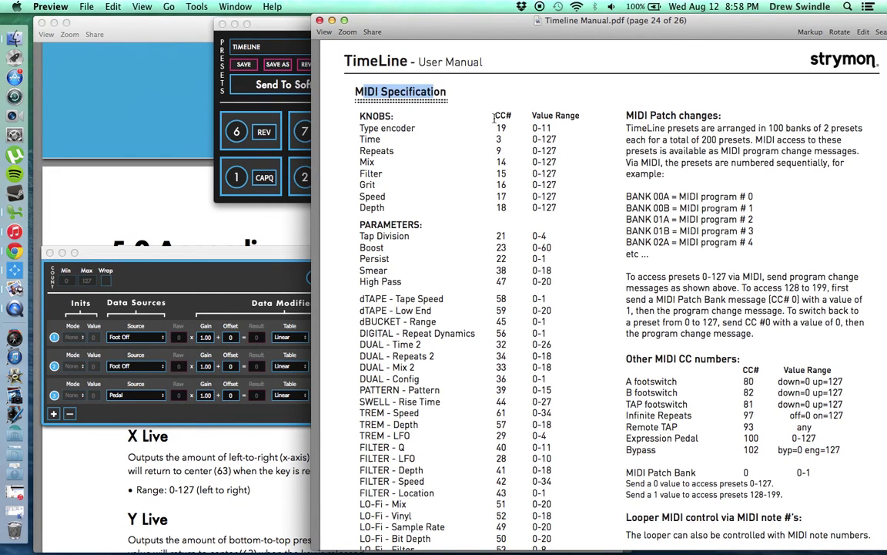
scroll(501, 361, down, 13)
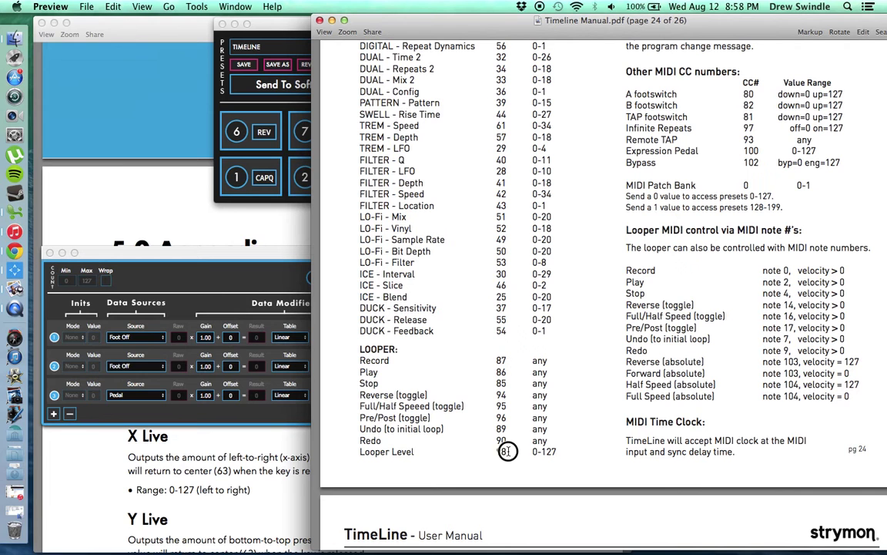
drag(509, 452, 491, 453)
drag(362, 453, 414, 453)
click(256, 260)
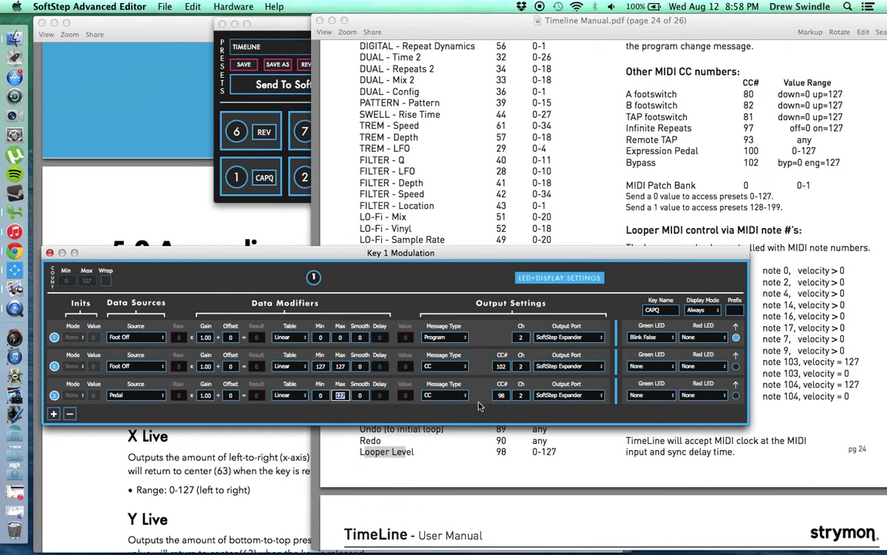
Step: Check the Min and Max of key 1's third row, then close key 1's settings
key(Tab)
click(338, 396)
click(320, 395)
key(Tab)
click(49, 252)
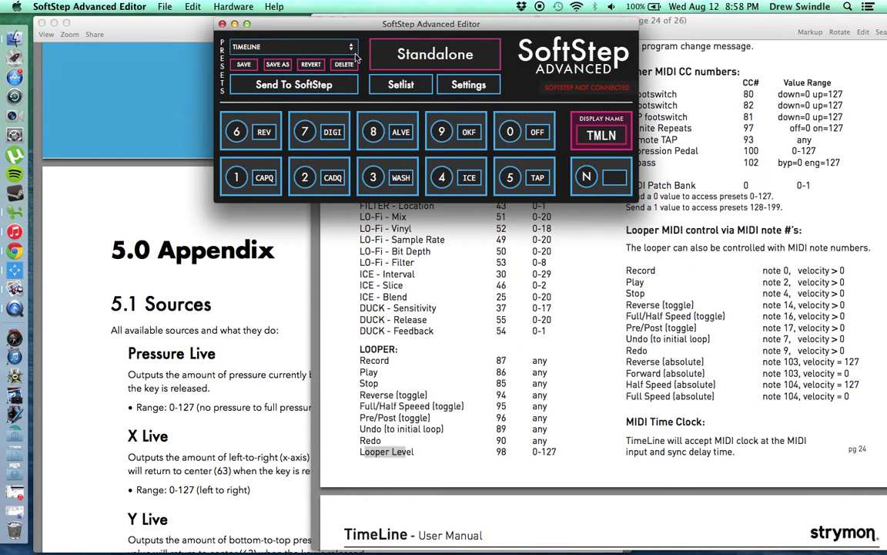
Step: Look over key 2's and key 1's modulation settings, then close key 1's
click(295, 171)
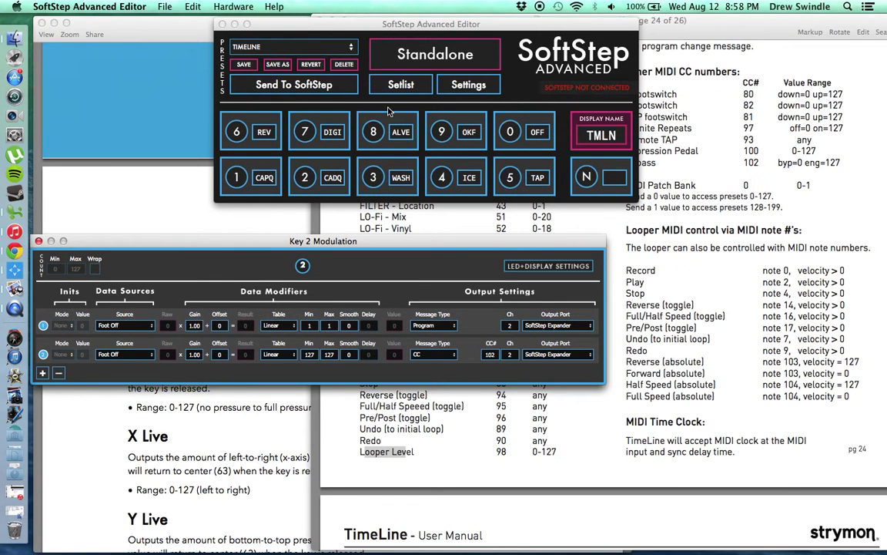
click(246, 173)
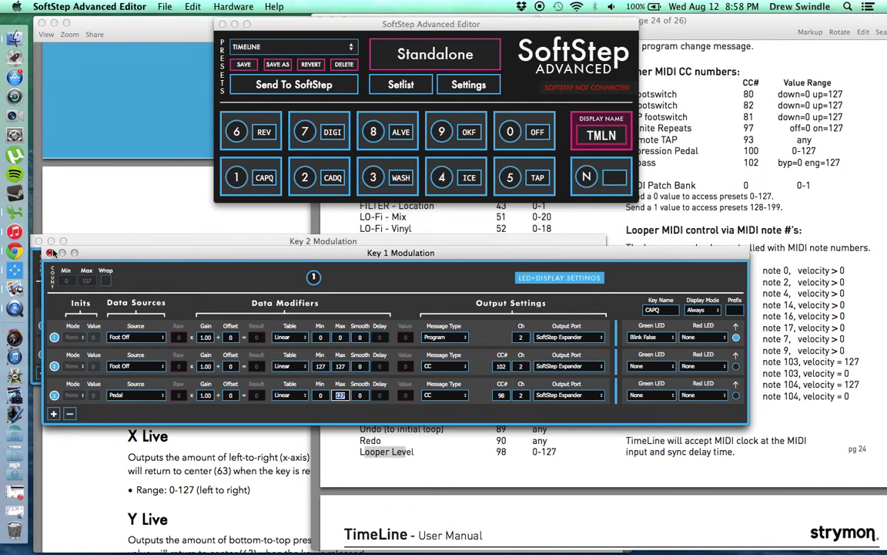
click(38, 232)
Step: Load the TIMELINE LOOP preset and check the REC key's modulation settings
click(39, 241)
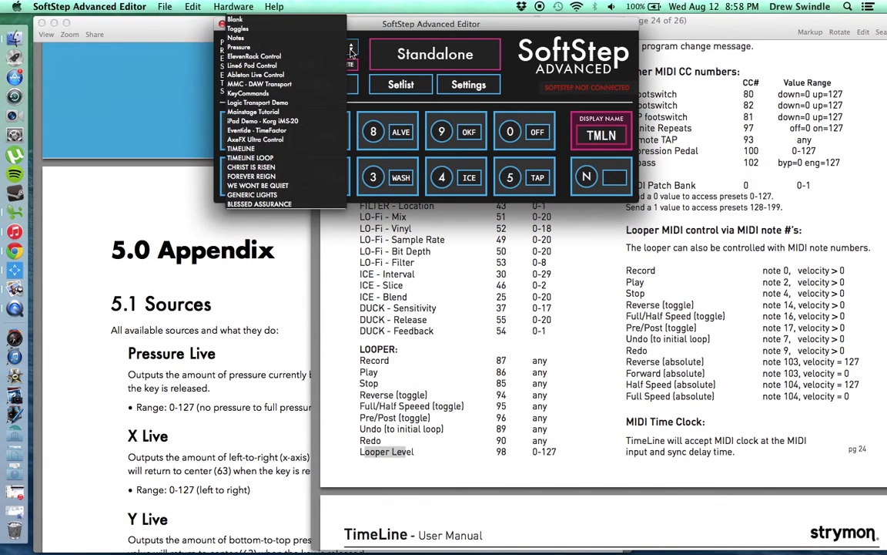
click(308, 47)
click(255, 142)
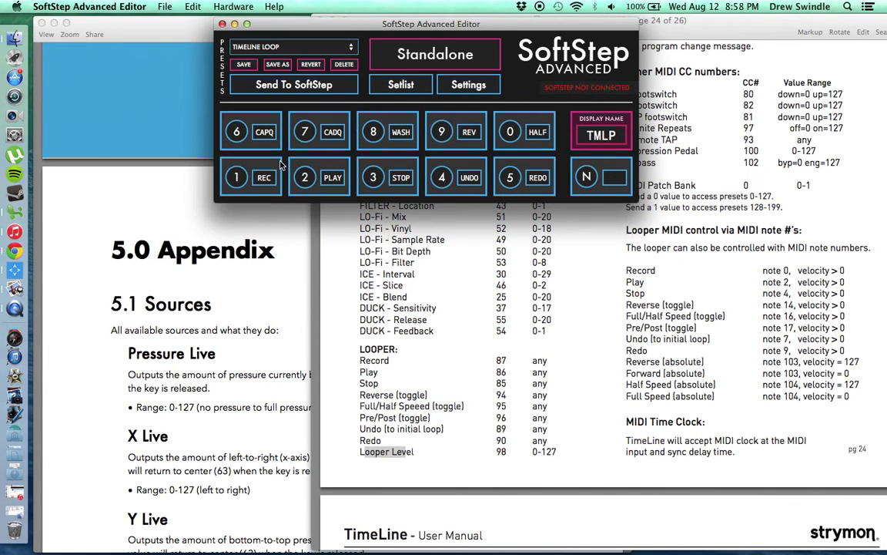
click(245, 178)
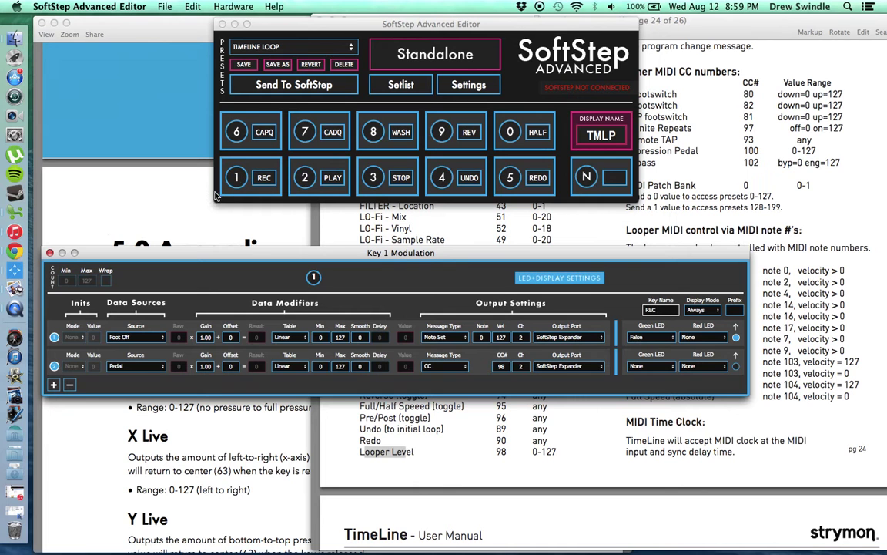
click(49, 254)
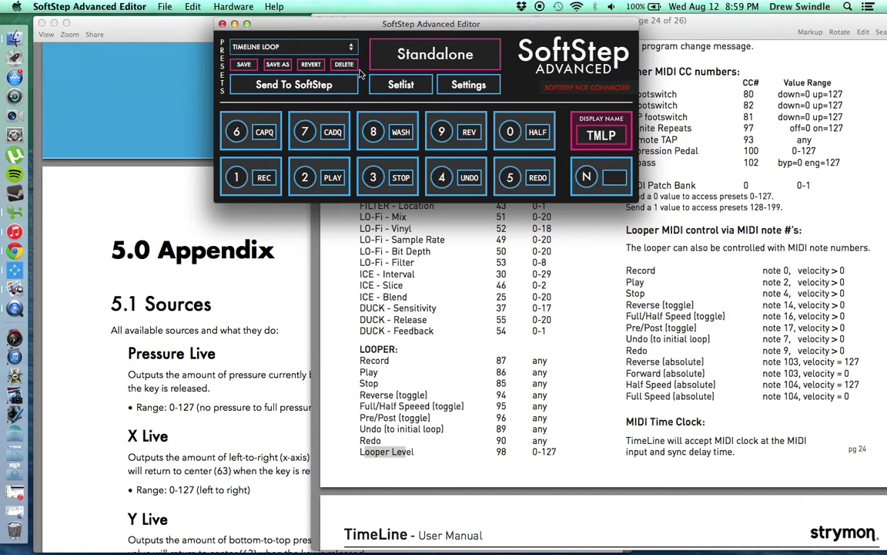
click(313, 44)
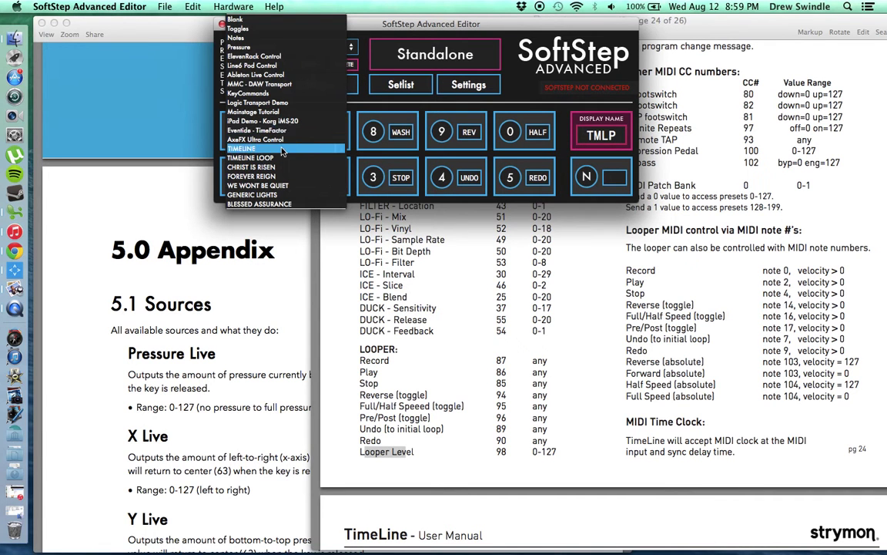
Step: Reload TIMELINE and review key 2's first-row Min/Max and LED settings
click(254, 148)
click(303, 177)
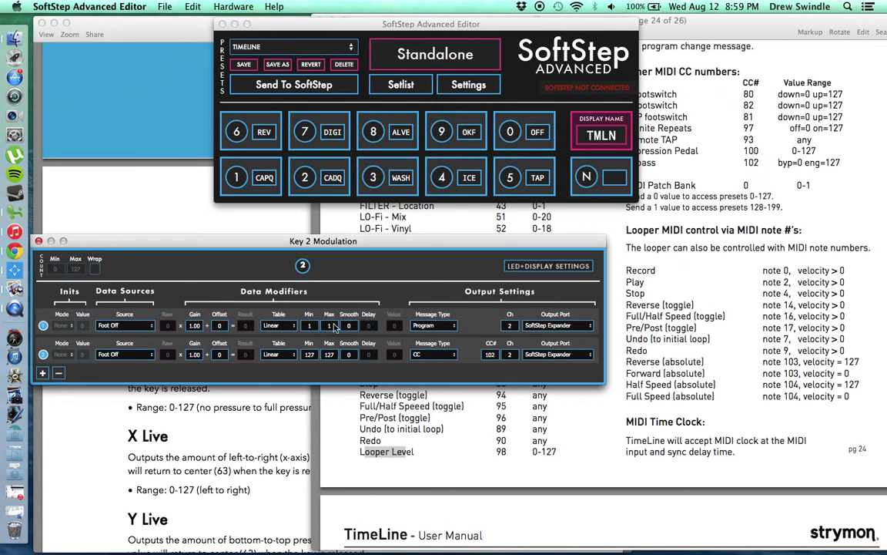
click(308, 325)
click(548, 266)
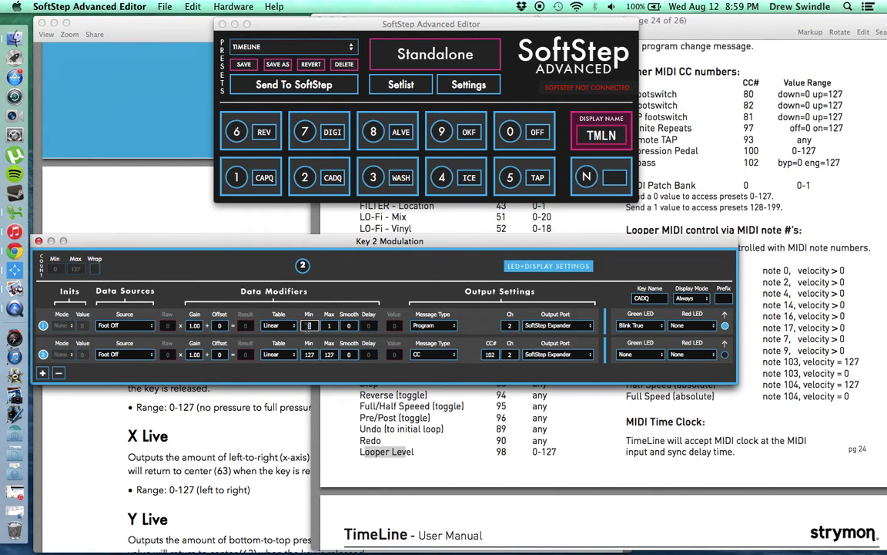
key(Tab)
Step: Review the program-change values for keys 3, 4, 6, 7, 8 and 9
click(377, 176)
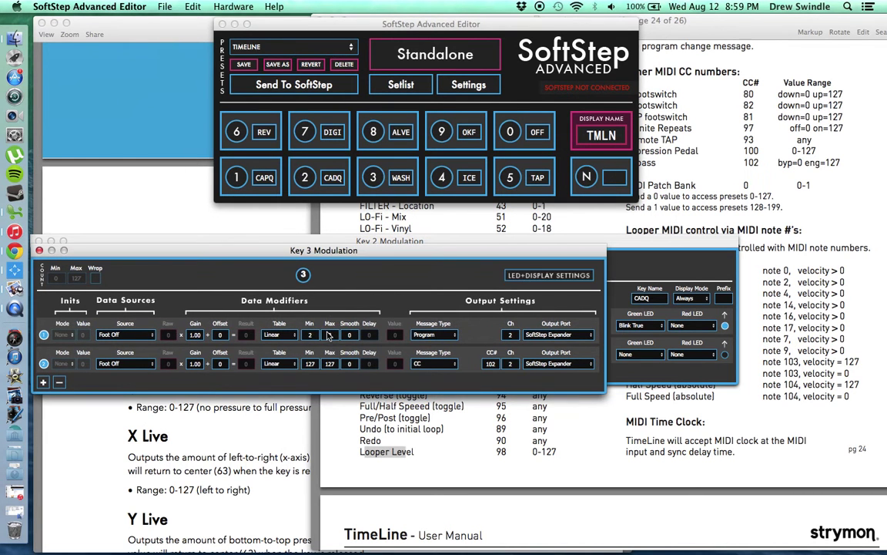
click(451, 180)
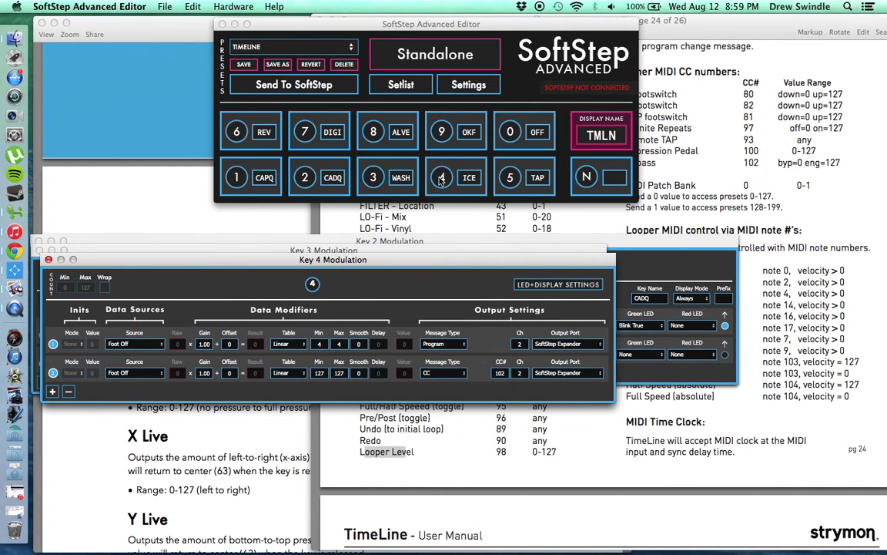
click(339, 344)
click(241, 128)
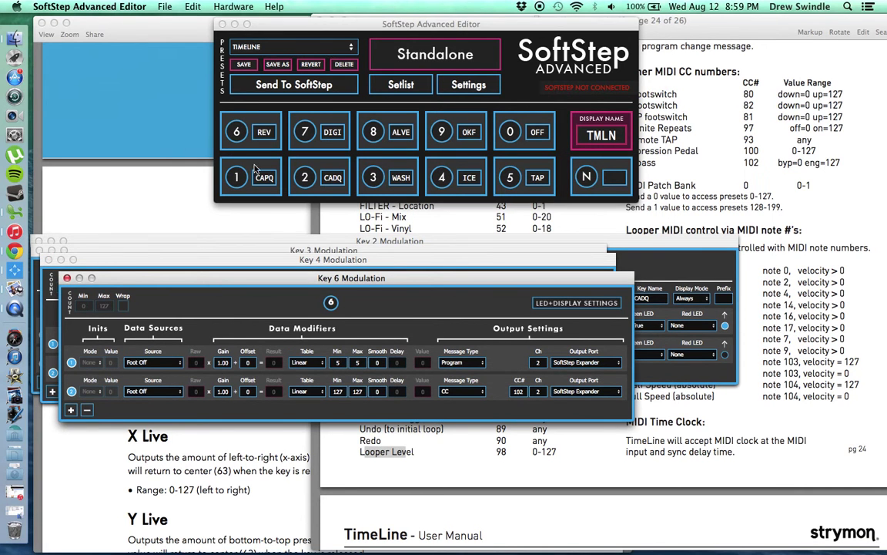
click(312, 132)
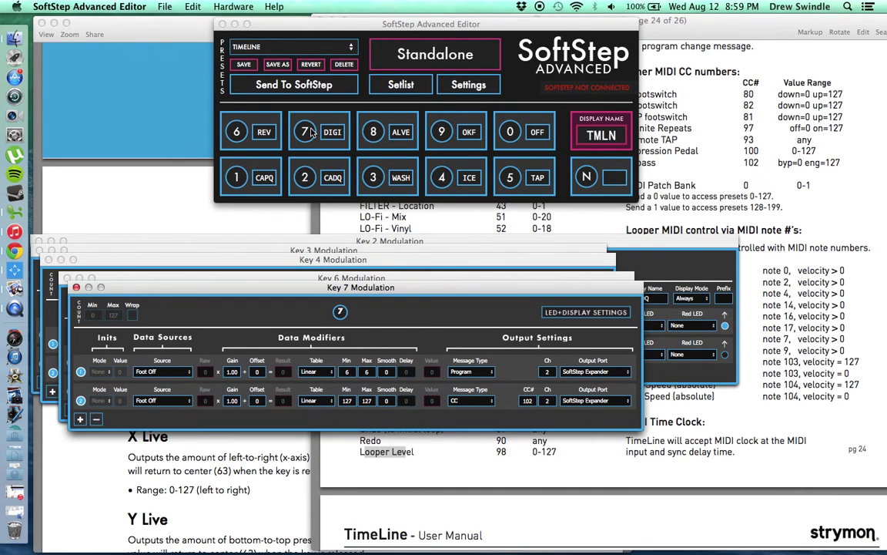
click(373, 131)
click(442, 135)
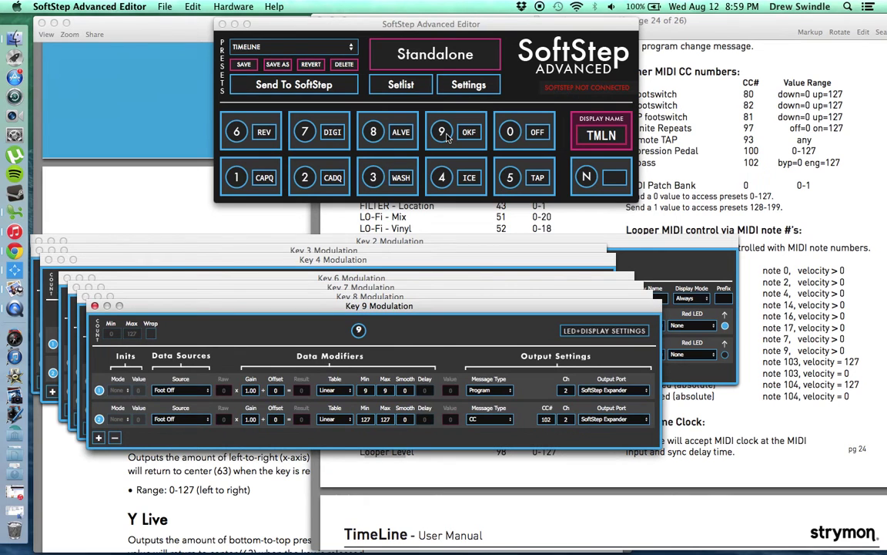
Step: Close the modulation windows for keys 9, 8, 7, 6, 4, 3 and 2
click(95, 306)
click(86, 296)
click(76, 287)
click(68, 278)
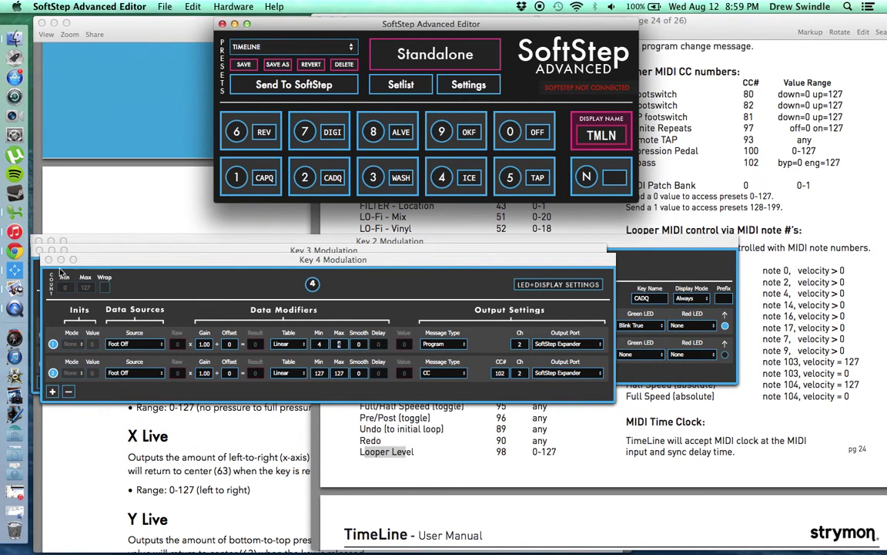
click(48, 260)
click(38, 250)
click(32, 231)
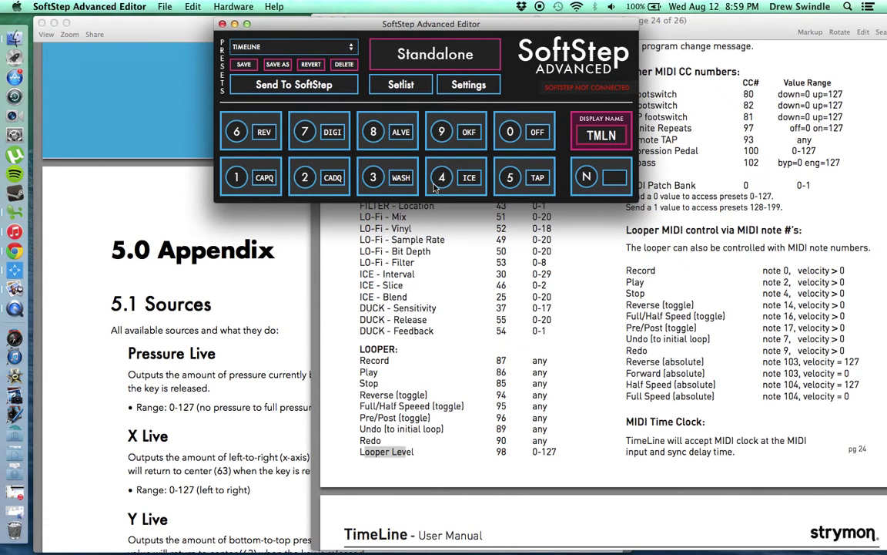
Step: Check key 0's Program and CC 102 rows against the manual's CC list, then close them
click(510, 132)
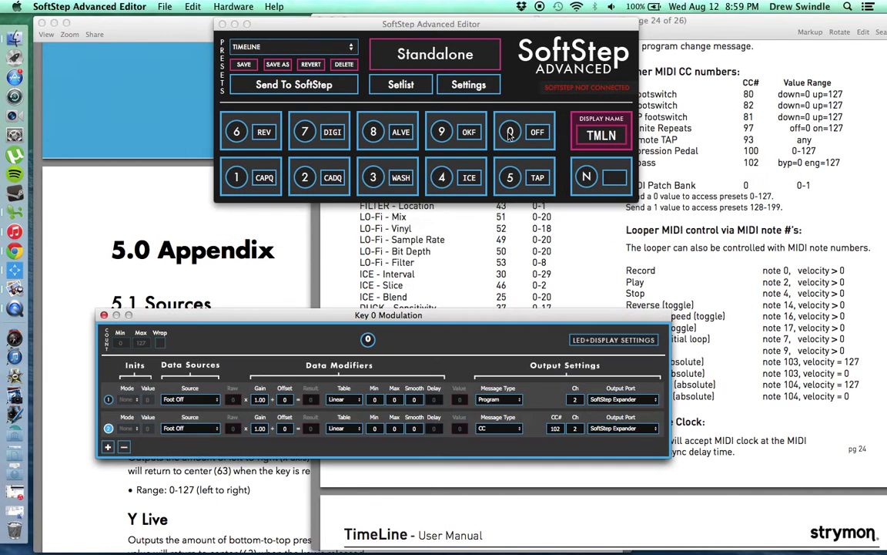
drag(306, 325, 275, 248)
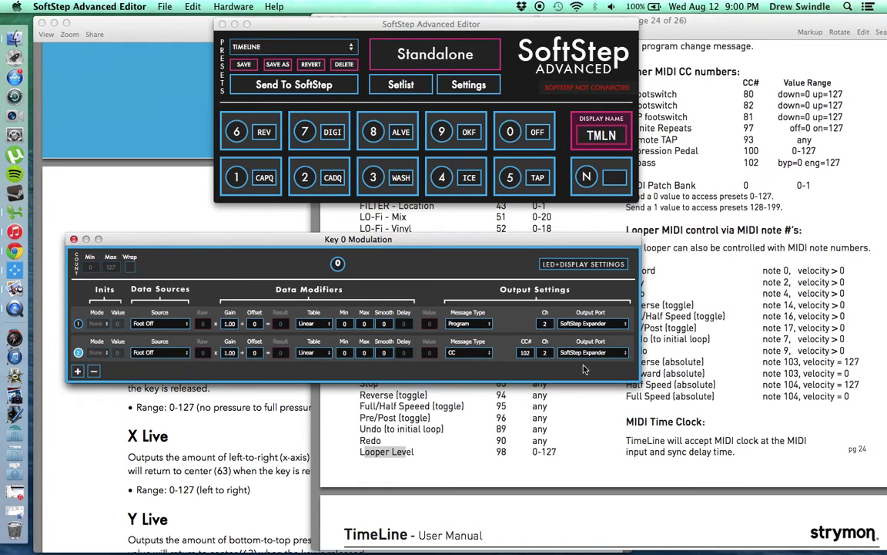
click(659, 318)
scroll(732, 346, up, 1)
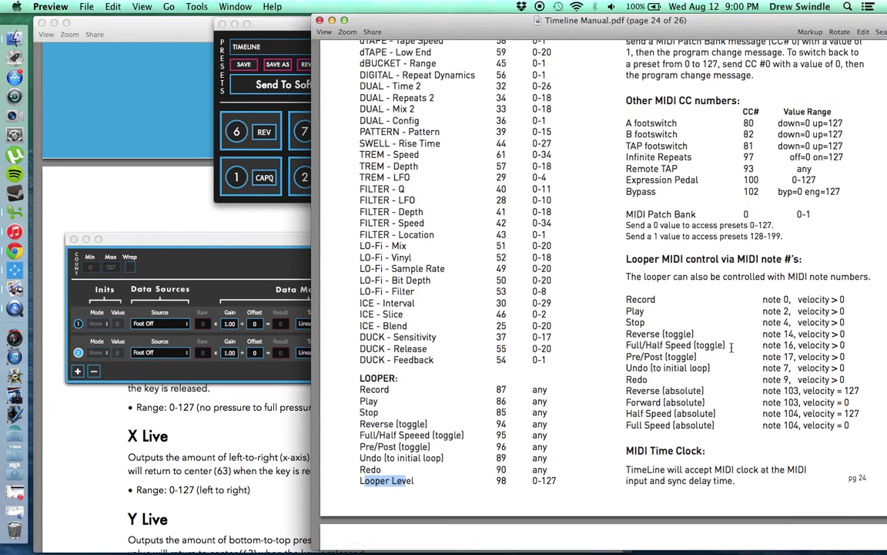
scroll(694, 331, up, 1)
click(687, 203)
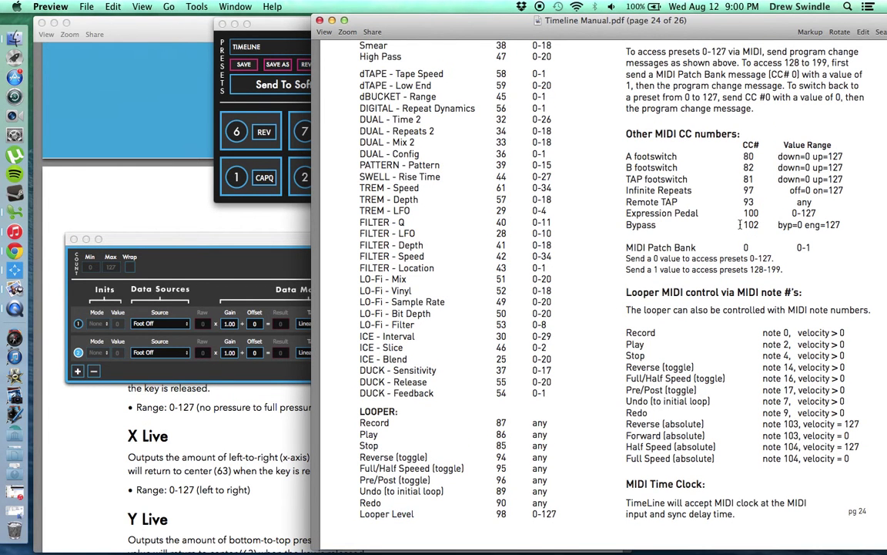
click(257, 268)
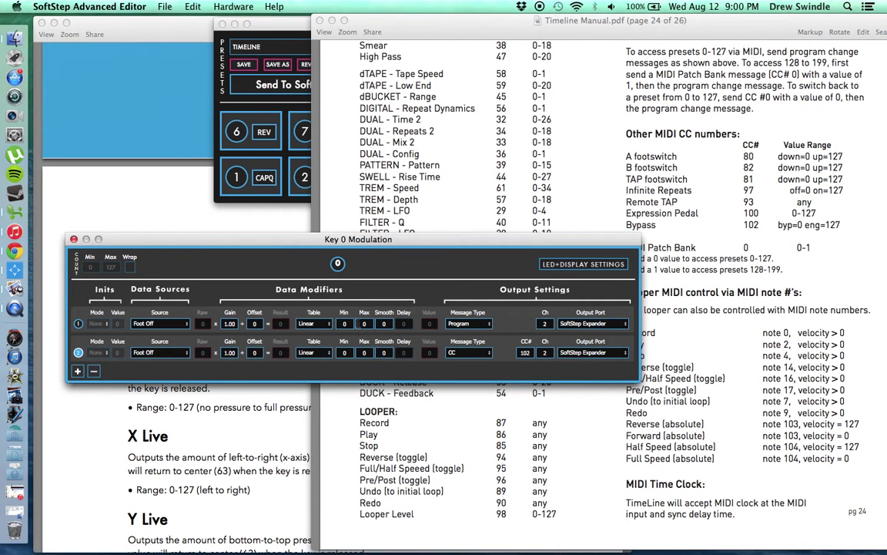
click(345, 352)
click(73, 239)
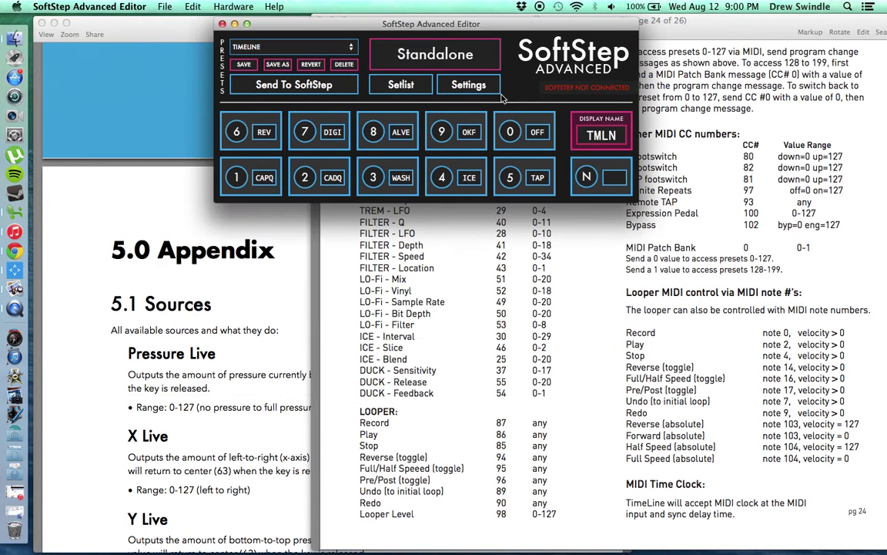
Step: Open the TAP key 5's modulation settings
click(511, 176)
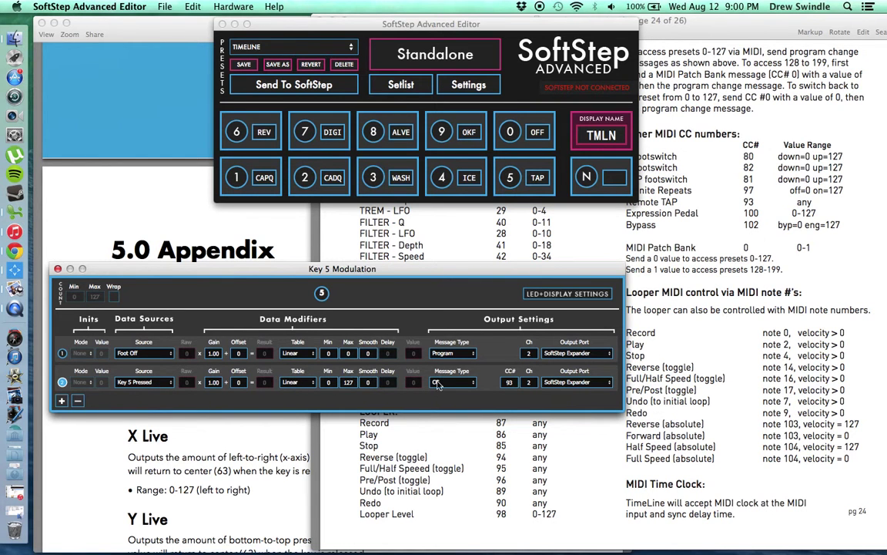
Step: Confirm Remote TAP is CC 93 in the manual, then return to key 5's settings
click(631, 238)
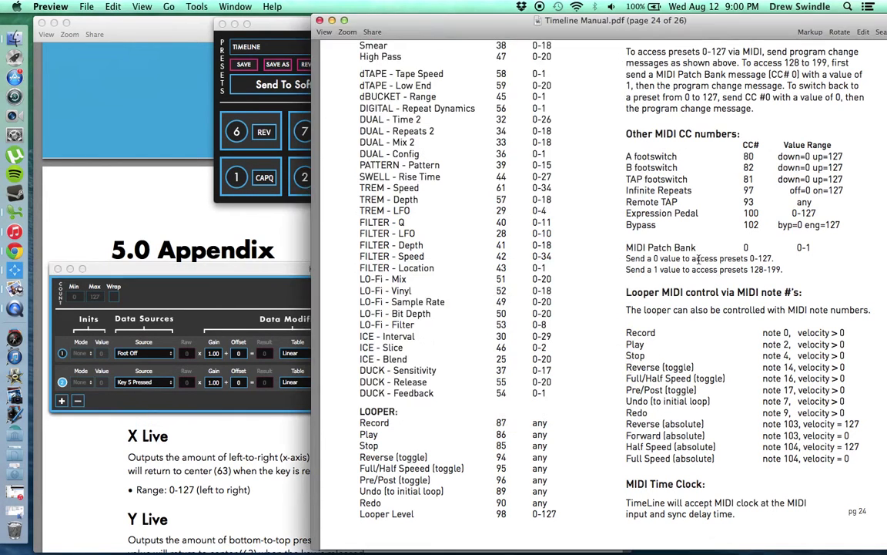
drag(751, 201, 681, 198)
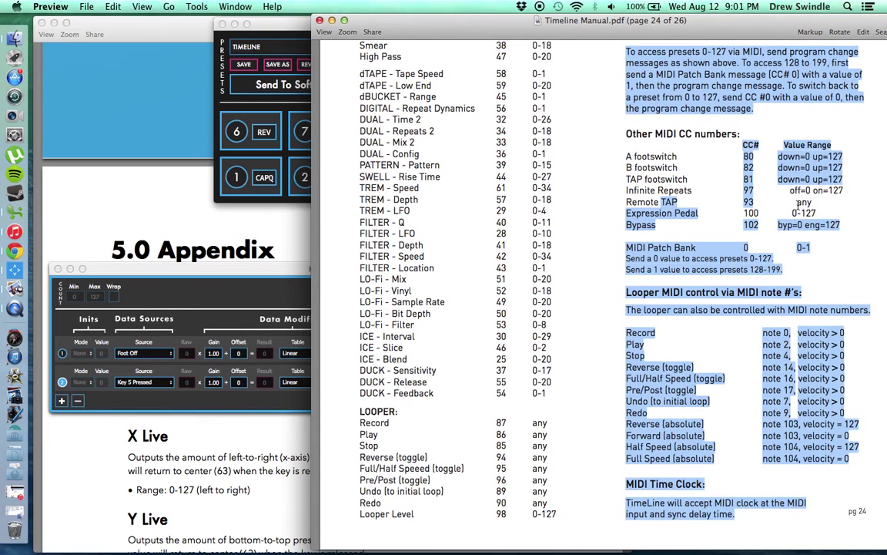
click(771, 202)
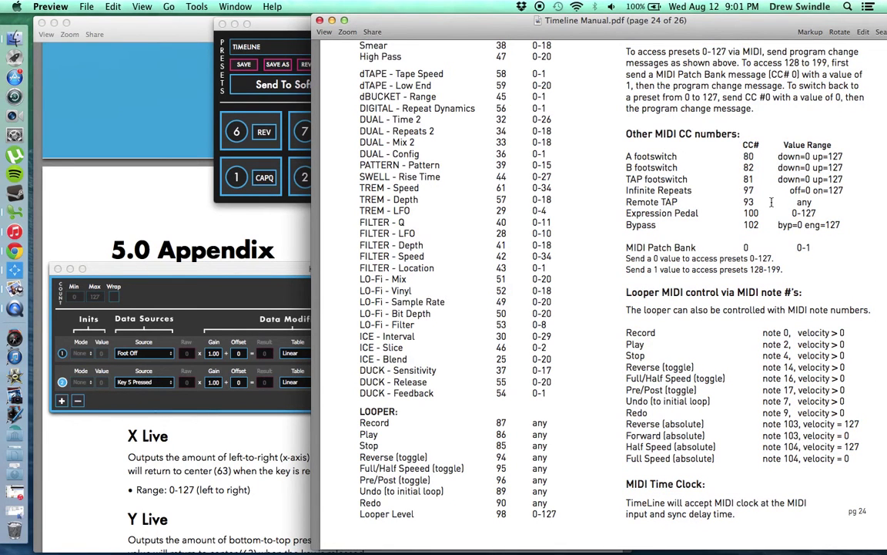
click(280, 290)
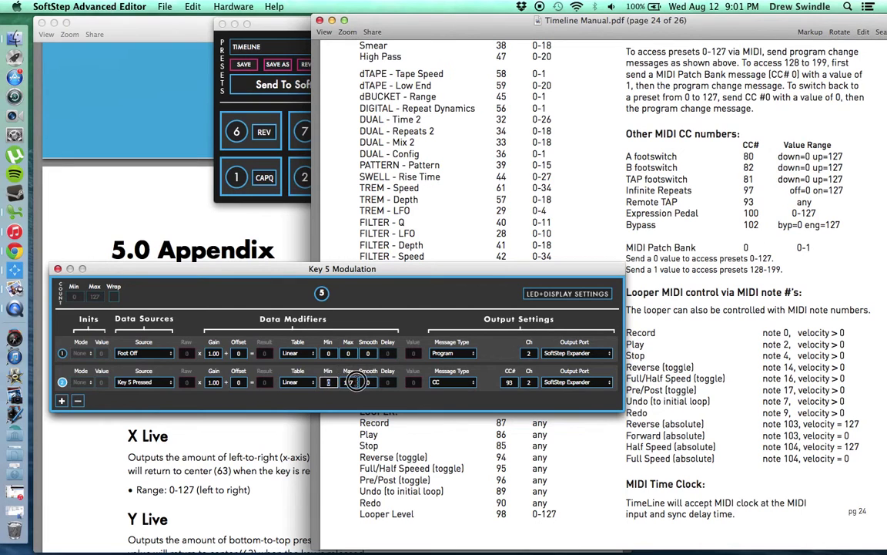
Step: Confirm Key 5's second output sends CC 93 on channel 2
key(Tab)
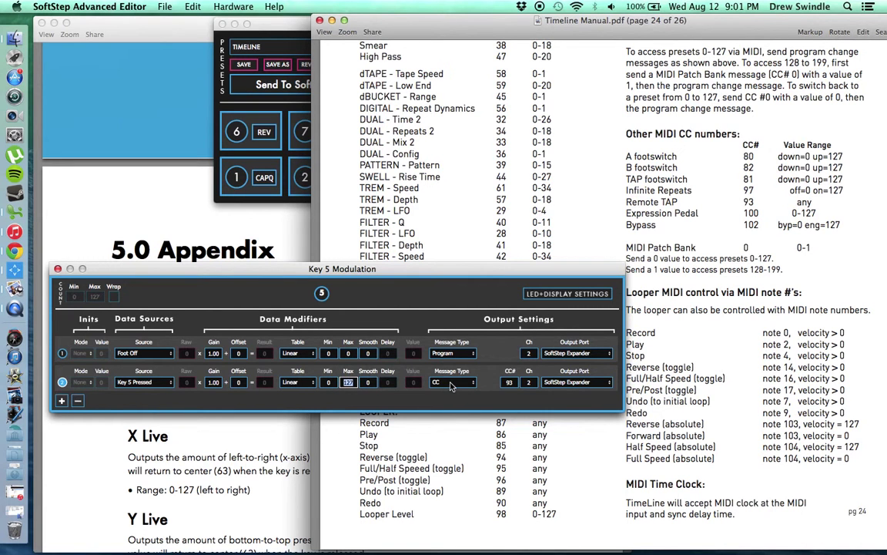
click(506, 383)
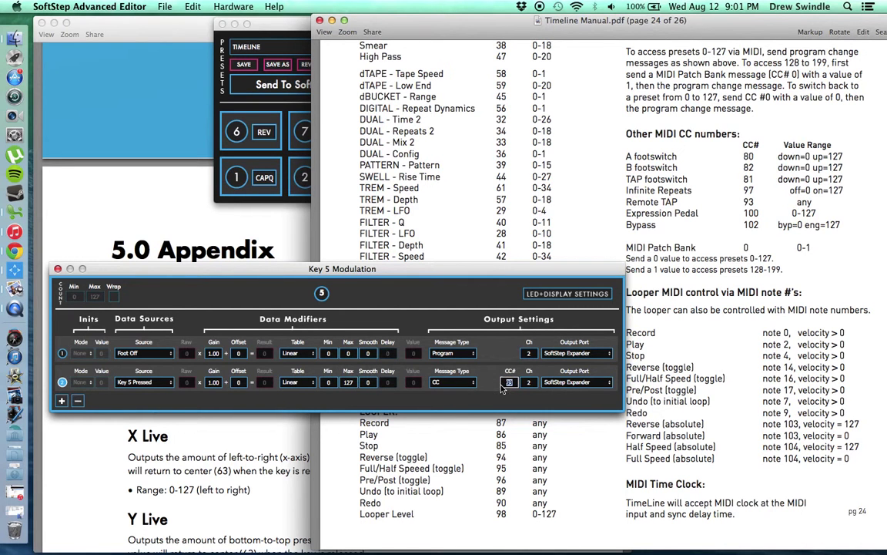
click(528, 383)
Step: Keep SoftStep Expander as the output port and close Key 5's modulation window
click(593, 353)
click(597, 356)
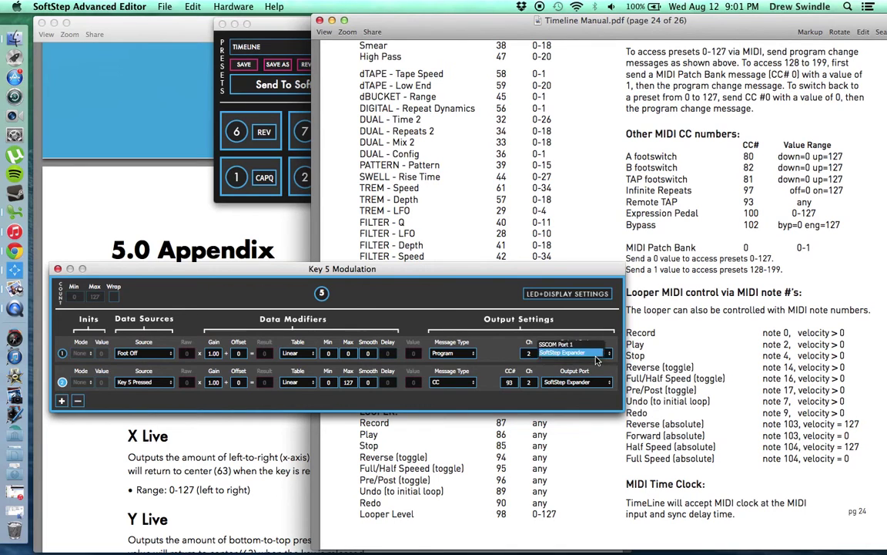
click(574, 353)
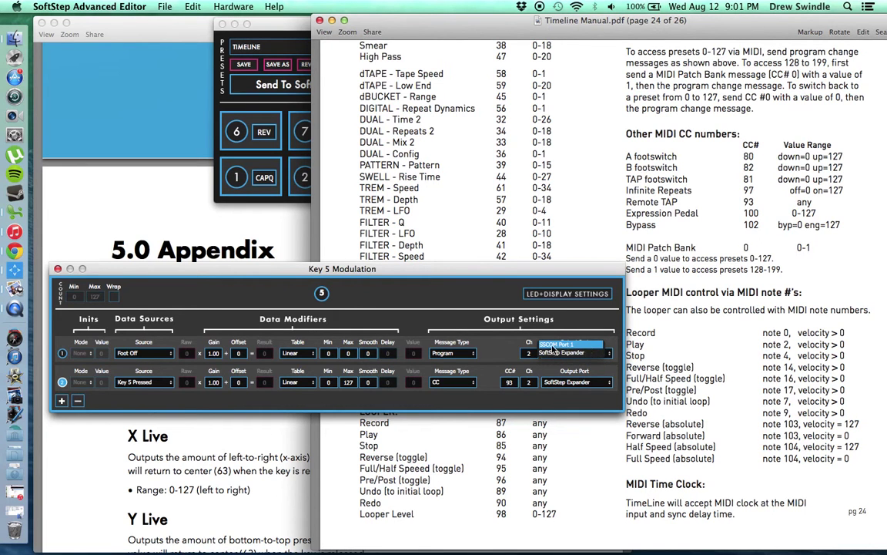
click(568, 351)
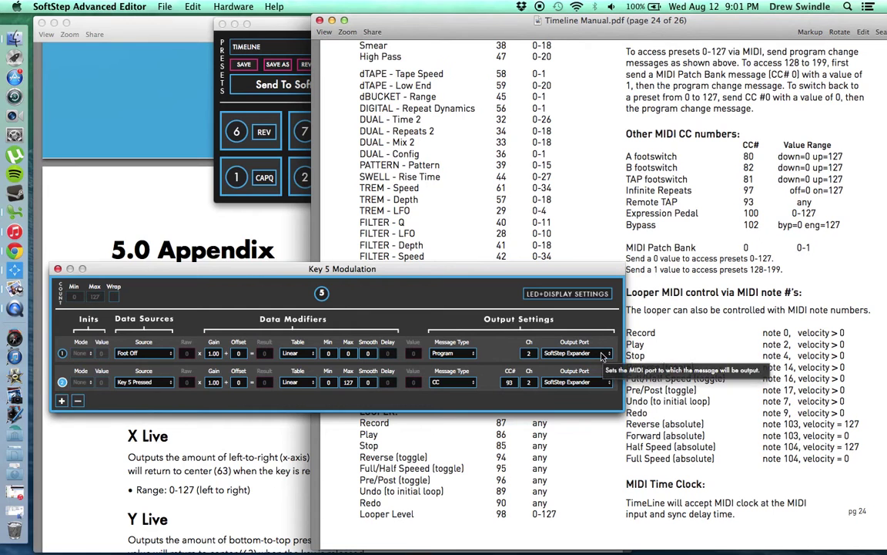
click(57, 268)
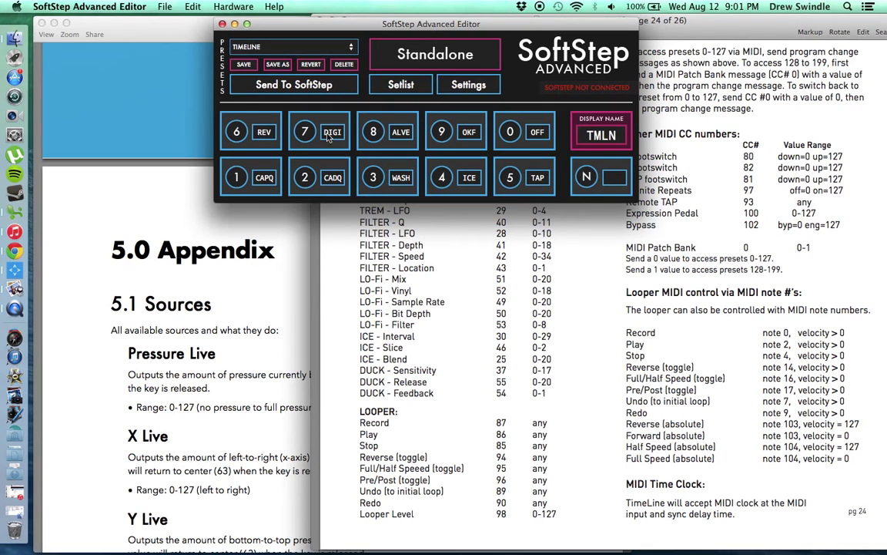
Step: Load the TIMELINE LOOP preset and bring up Key 1 (REC) modulation settings
click(317, 45)
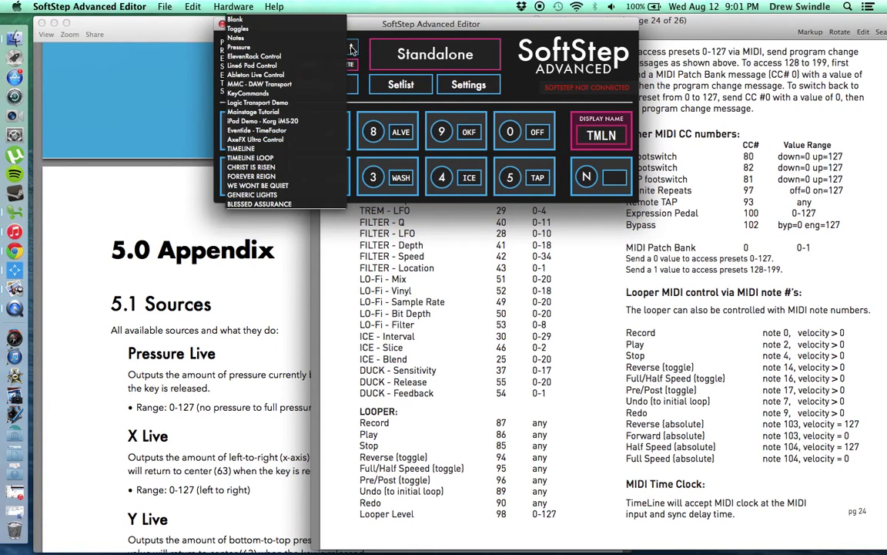
click(275, 158)
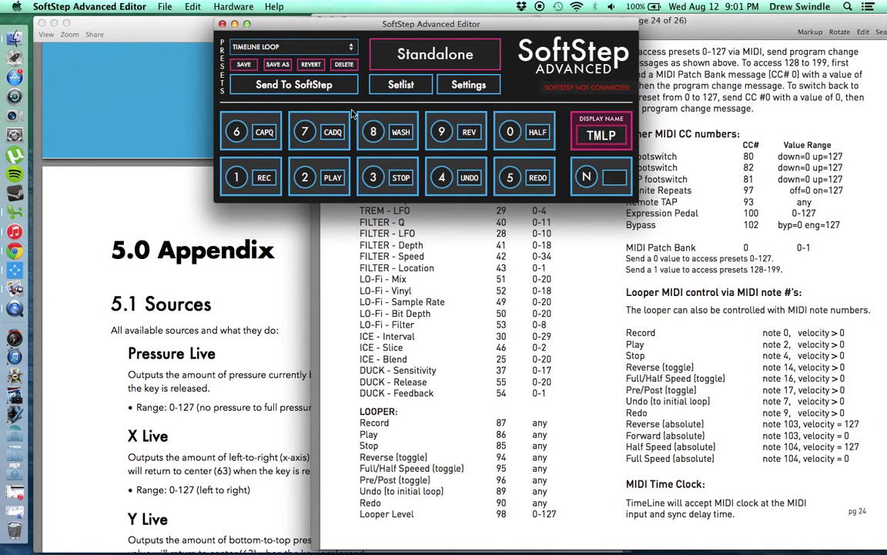
click(222, 164)
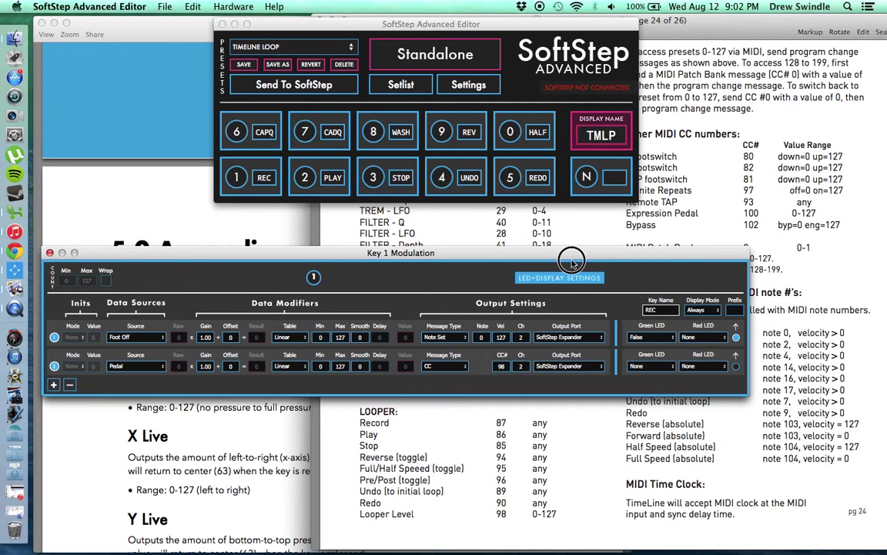
drag(552, 255, 552, 97)
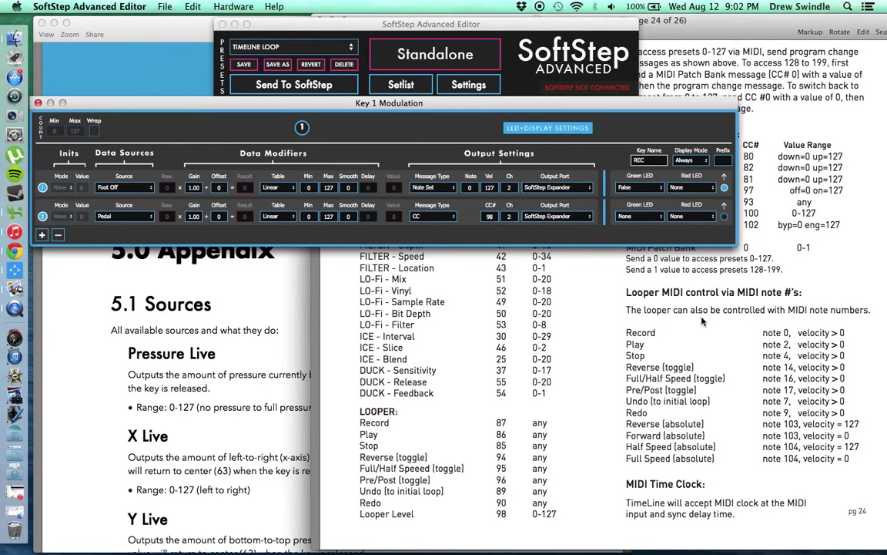
drag(561, 113, 571, 223)
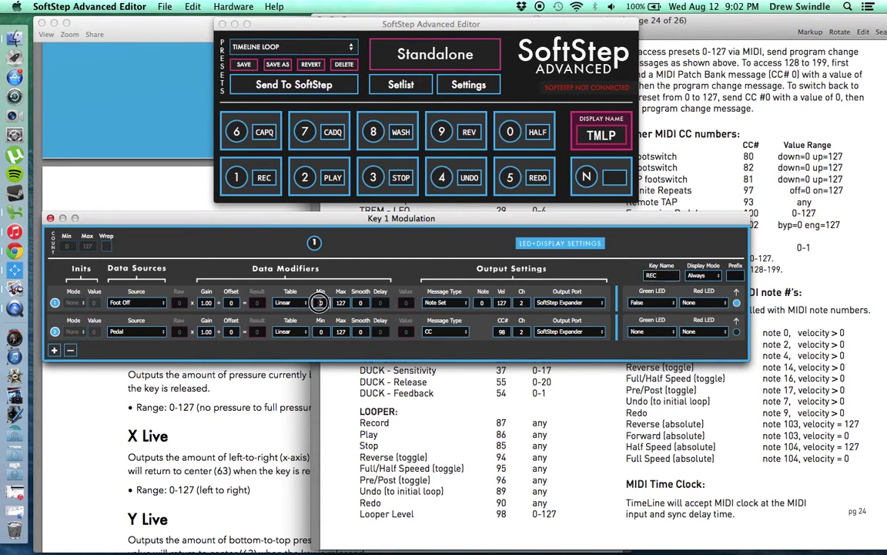
Step: Make Key 1's first modline a Note Set sending note 0, velocity 127, channel 2
click(341, 302)
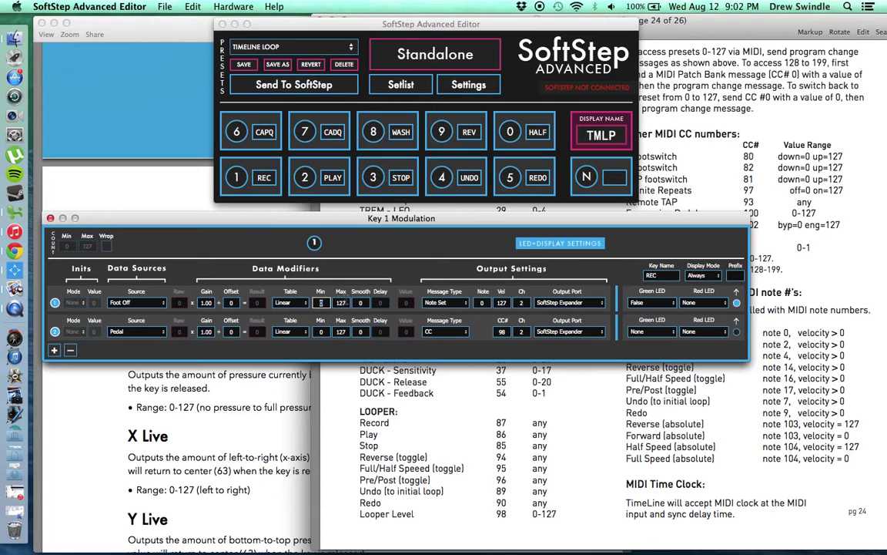
click(436, 302)
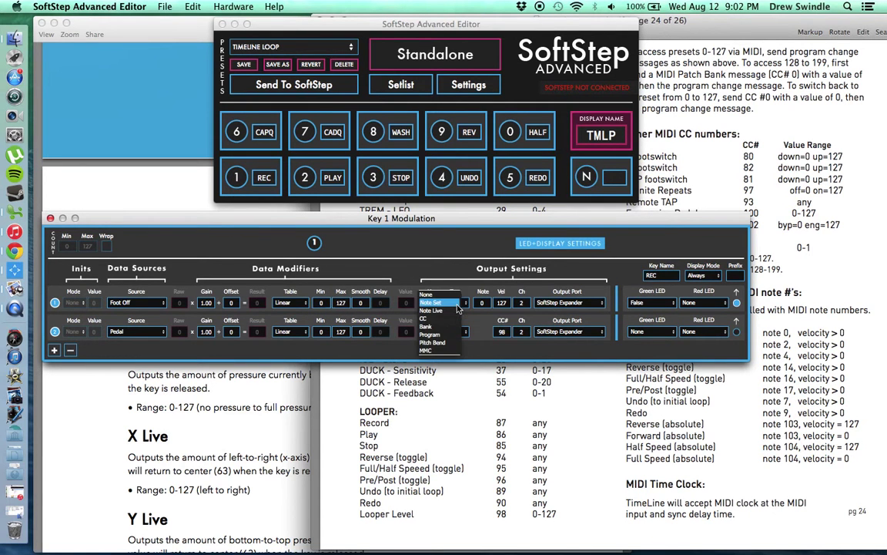
click(453, 307)
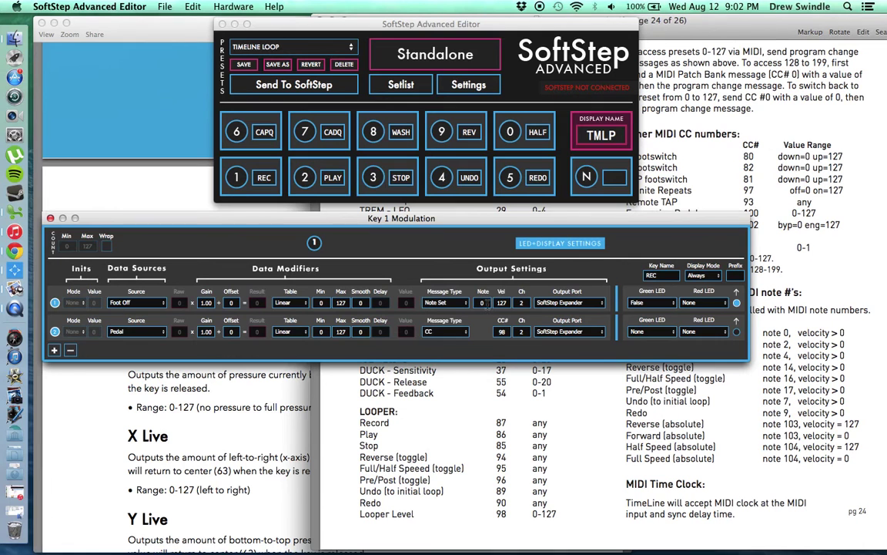
drag(530, 233, 520, 154)
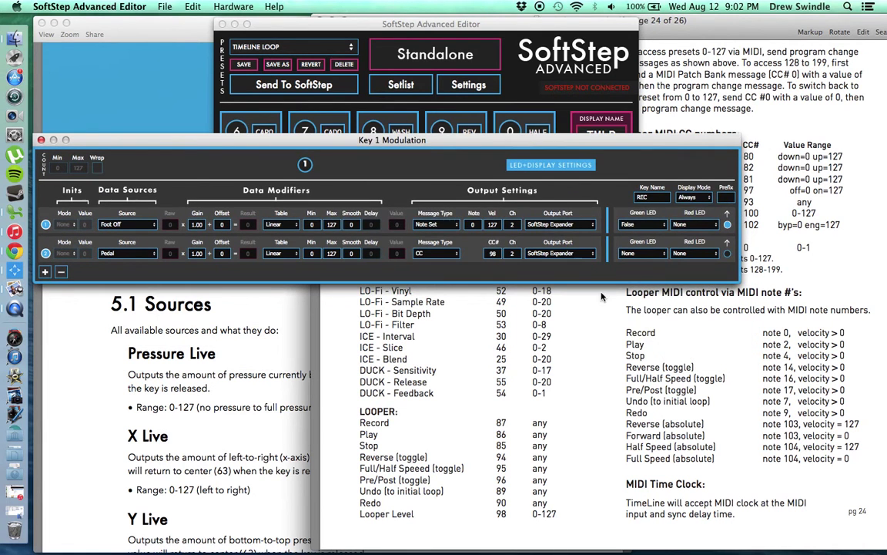
click(585, 301)
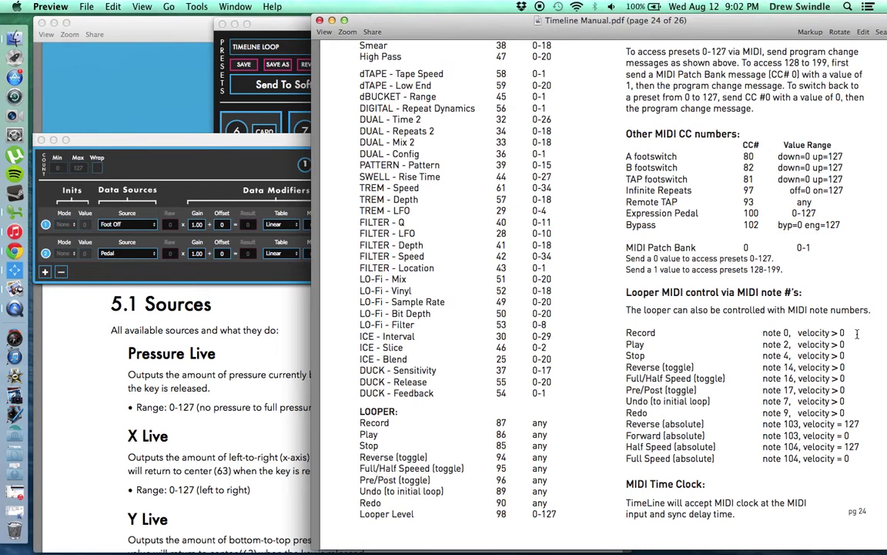
click(193, 152)
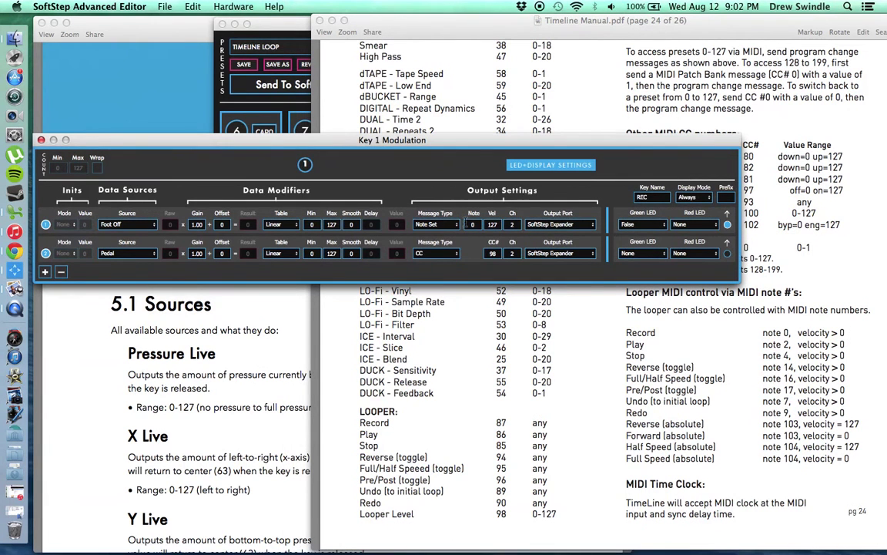
click(472, 224)
key(Tab)
key(Tab)
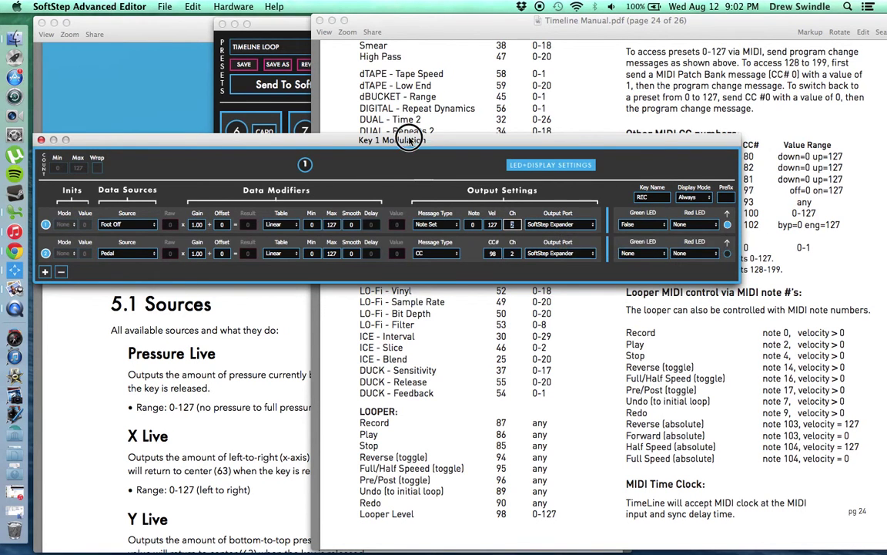
Step: Bring up the modulation settings for Key 2 (PLAY)
drag(376, 140, 377, 168)
click(309, 110)
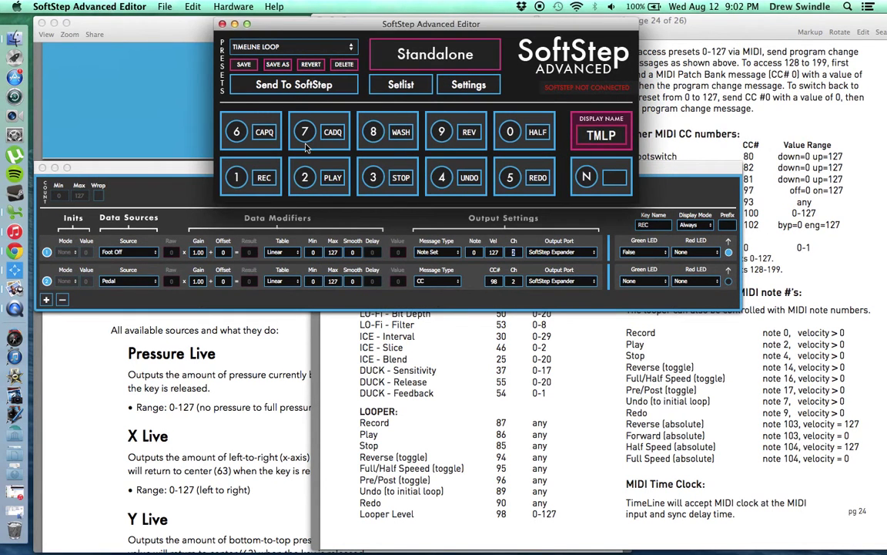
click(307, 178)
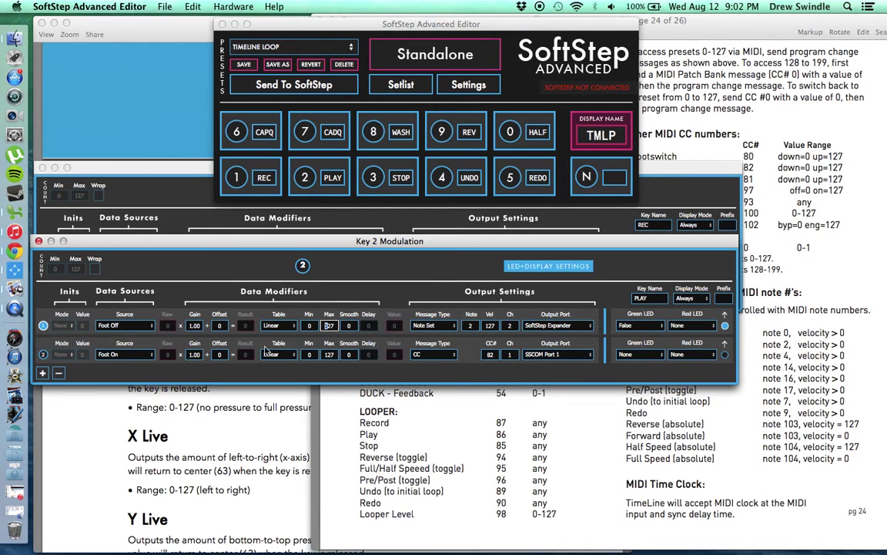
Step: Check Key 2's note 2 against the manual's looper MIDI note list
click(469, 326)
click(524, 431)
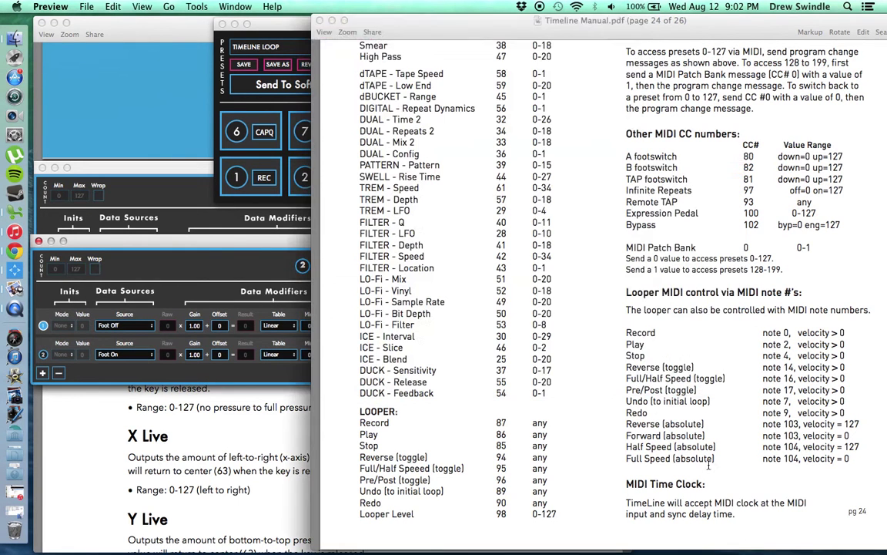
drag(697, 317, 630, 355)
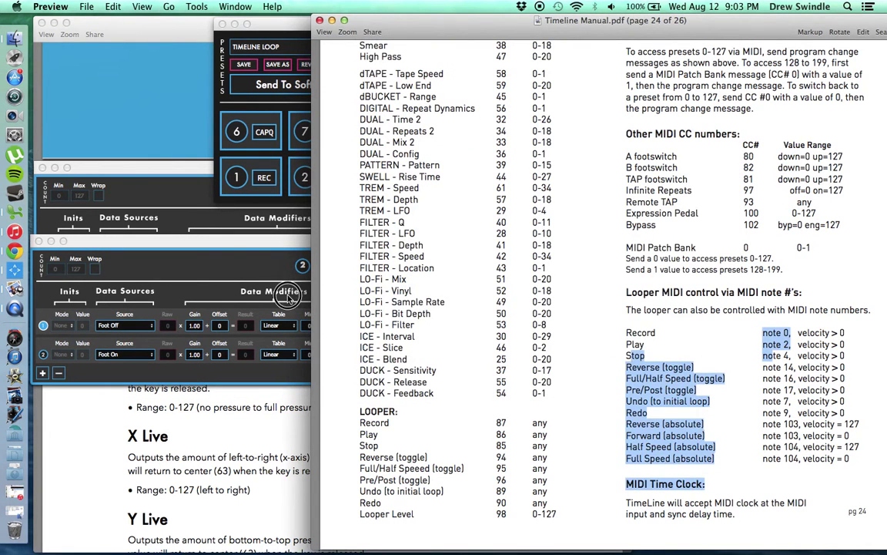
click(262, 270)
click(299, 112)
Step: Bring up Key 3 (STOP) modulation settings alongside the TimeLine manual
click(331, 165)
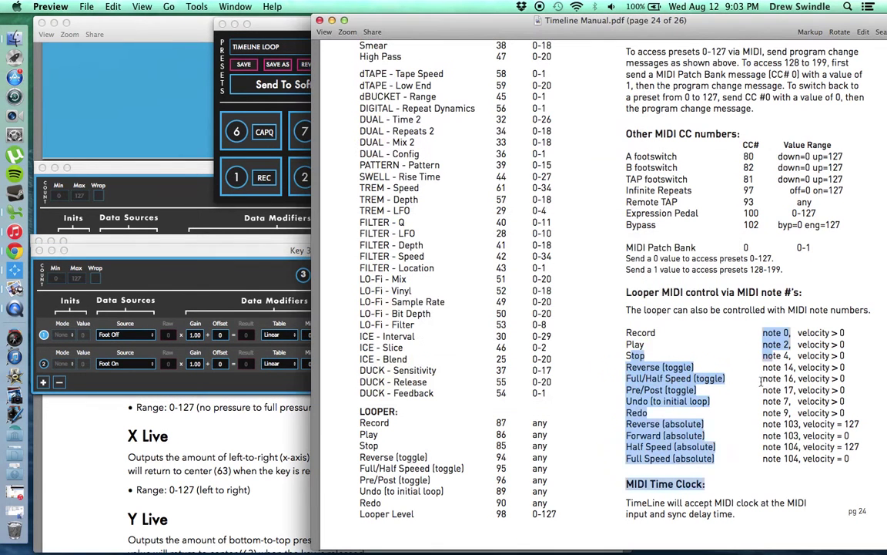
click(662, 331)
click(577, 318)
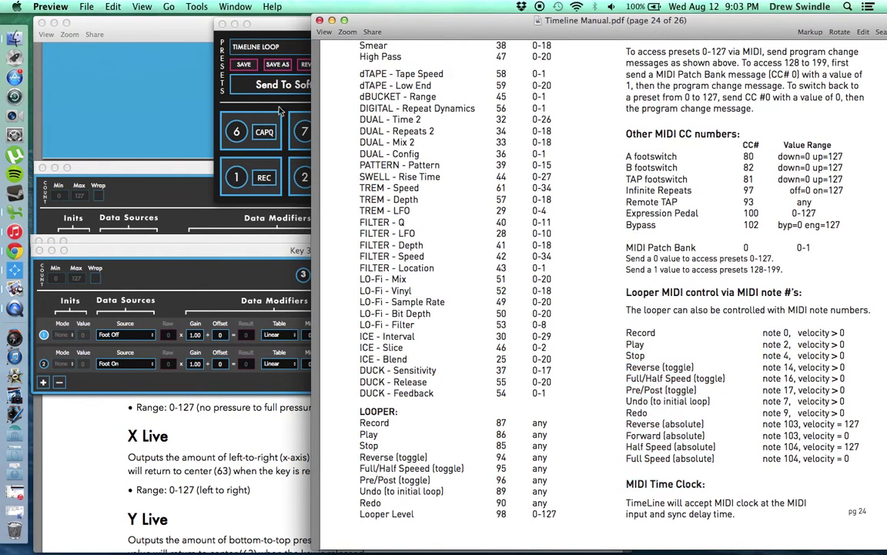
click(250, 86)
Step: Set Key 4 (UNDO) to CC 89 on channel 2, per the manual's Undo entry, and close it
click(440, 177)
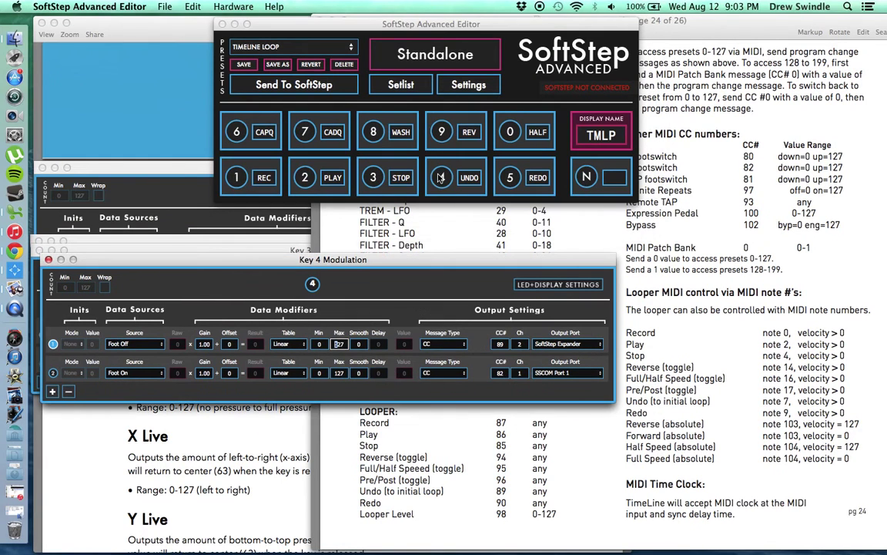
click(703, 259)
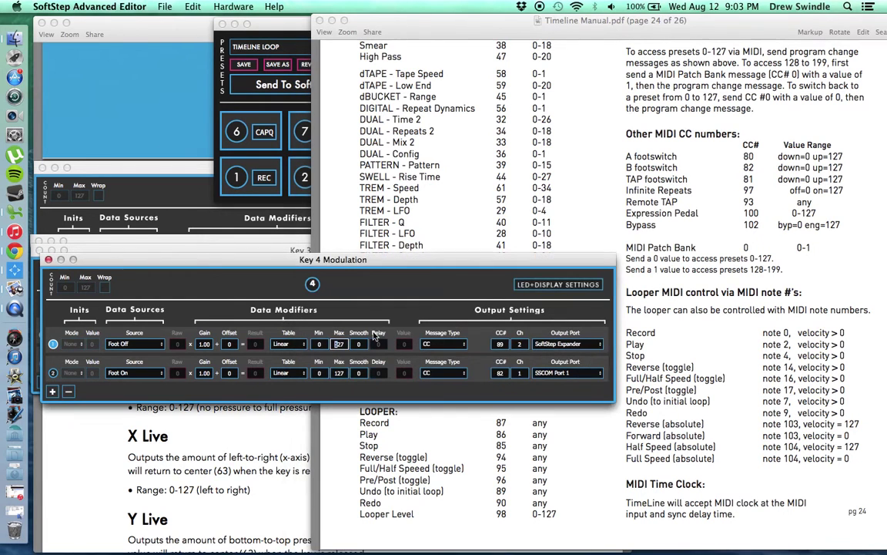
click(192, 261)
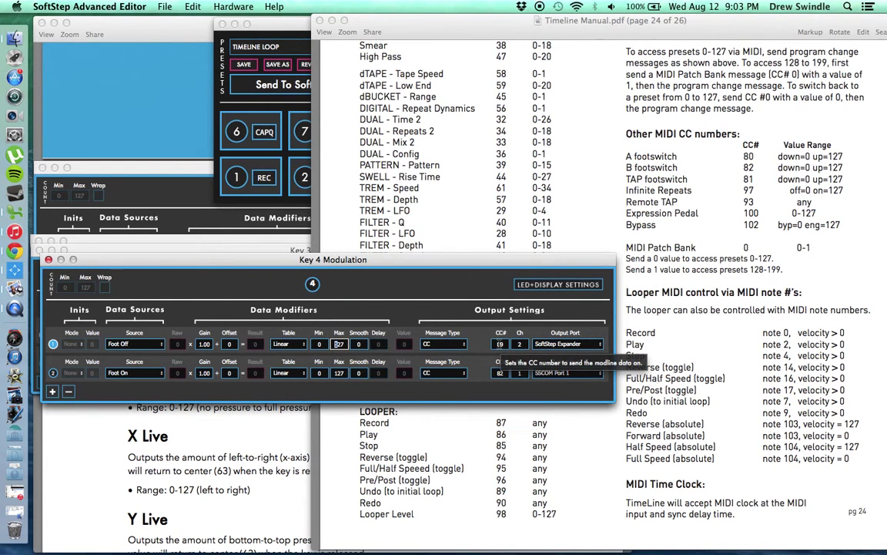
text(8)
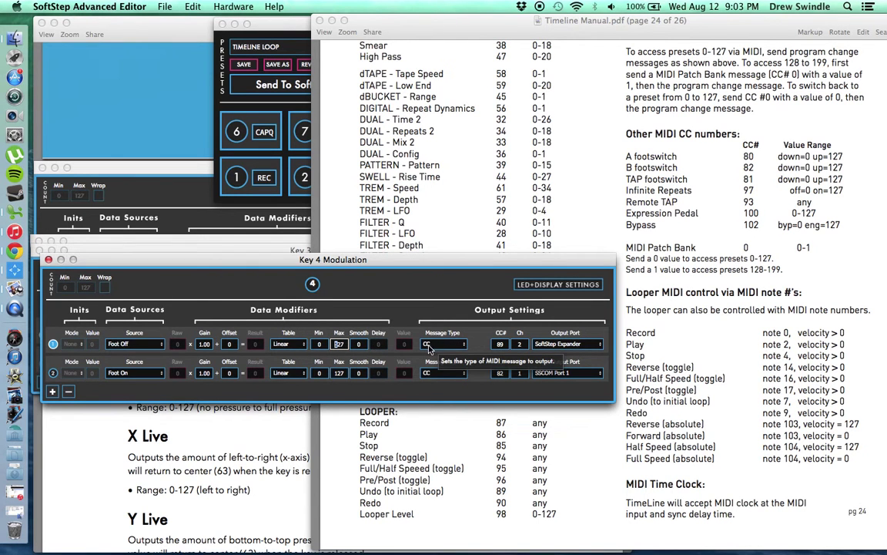
click(473, 448)
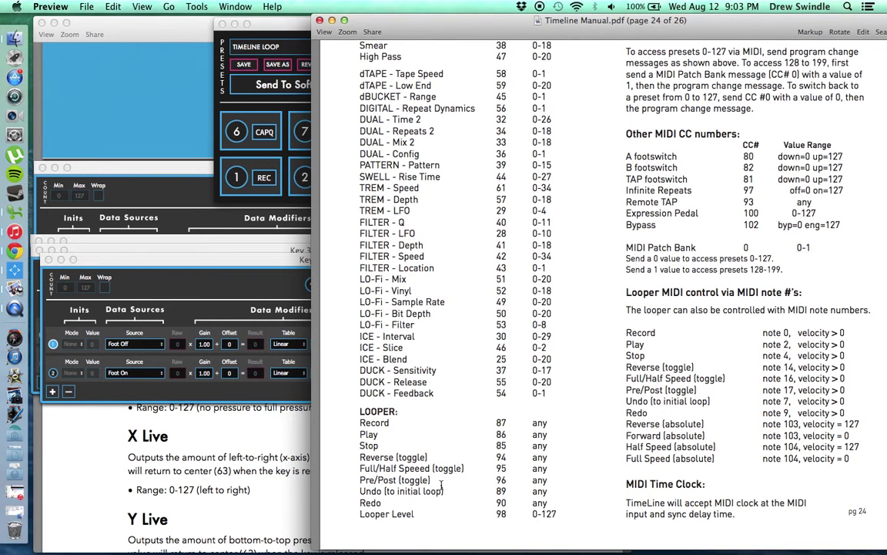
drag(386, 495, 526, 493)
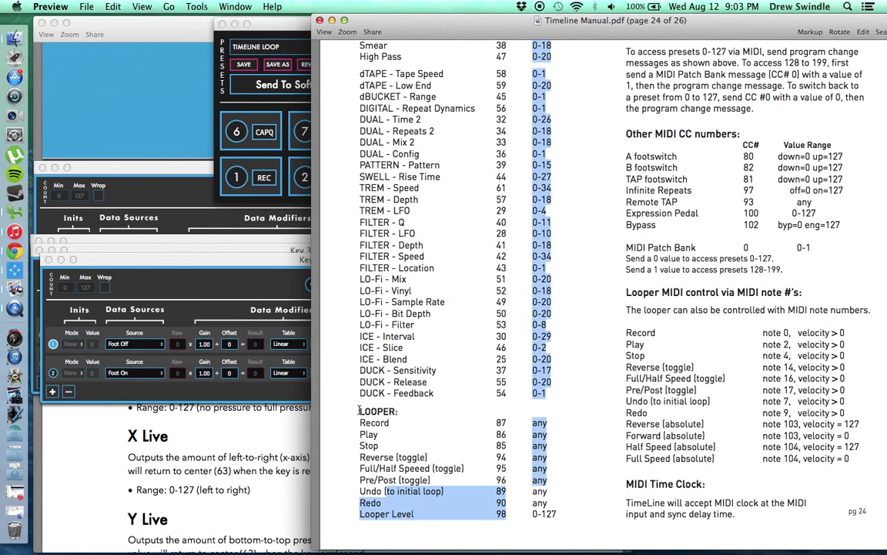
click(258, 290)
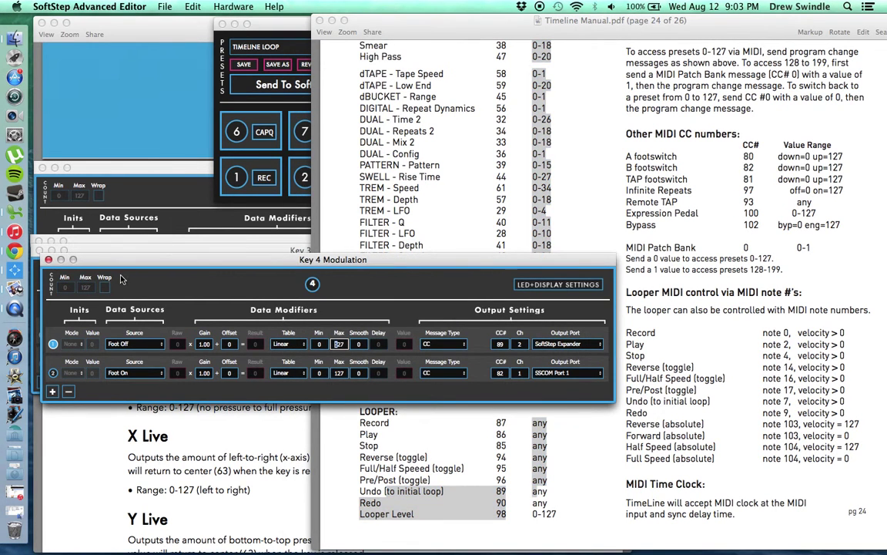
click(49, 262)
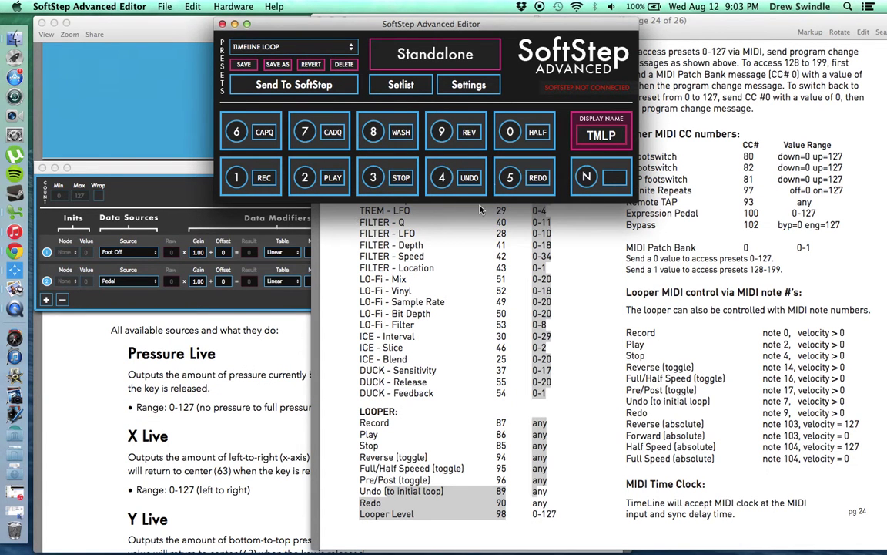
click(454, 164)
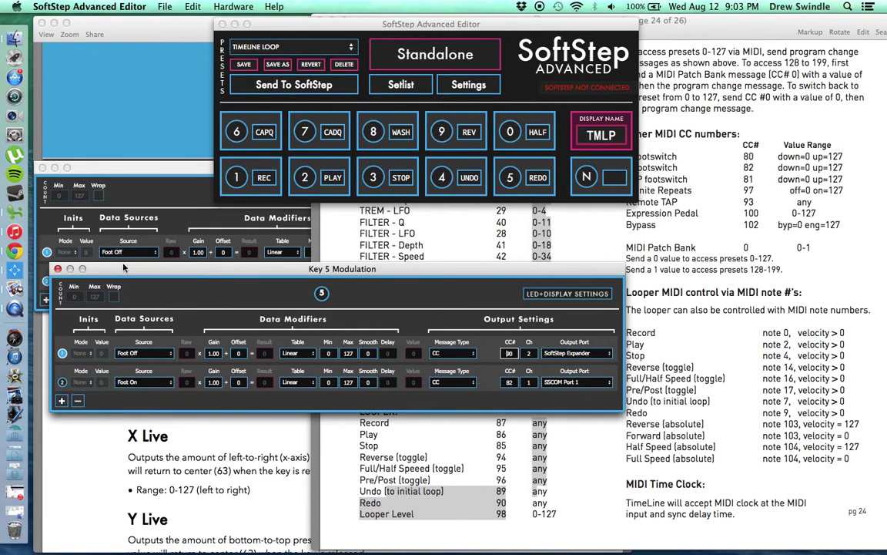
click(57, 269)
click(43, 167)
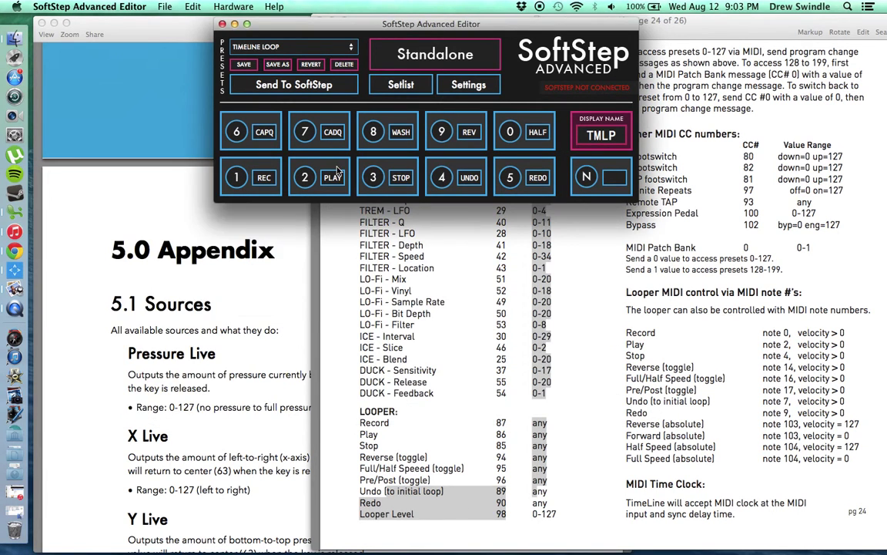
click(439, 133)
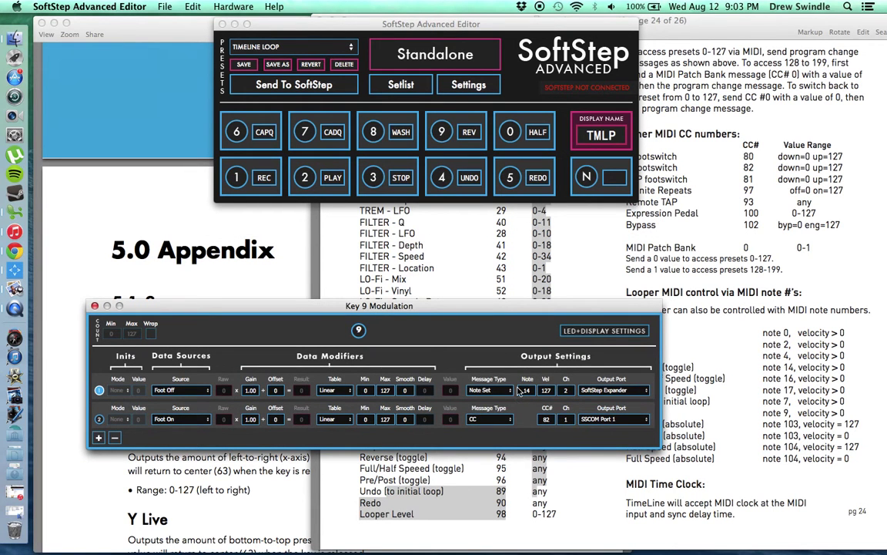
click(724, 373)
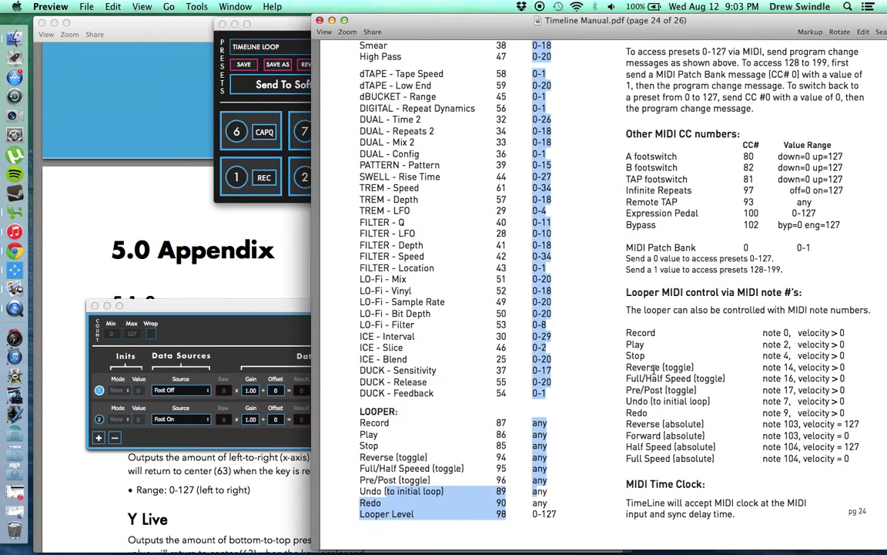
click(228, 308)
click(94, 305)
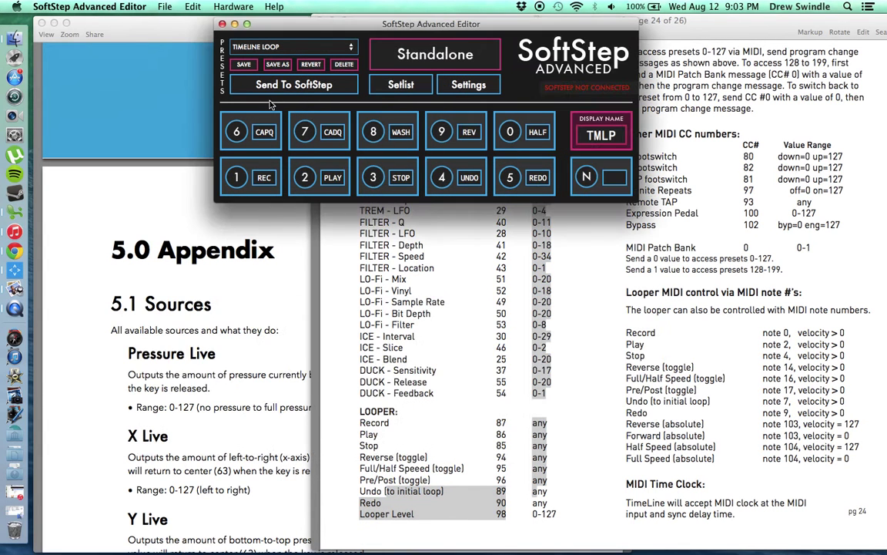
click(510, 133)
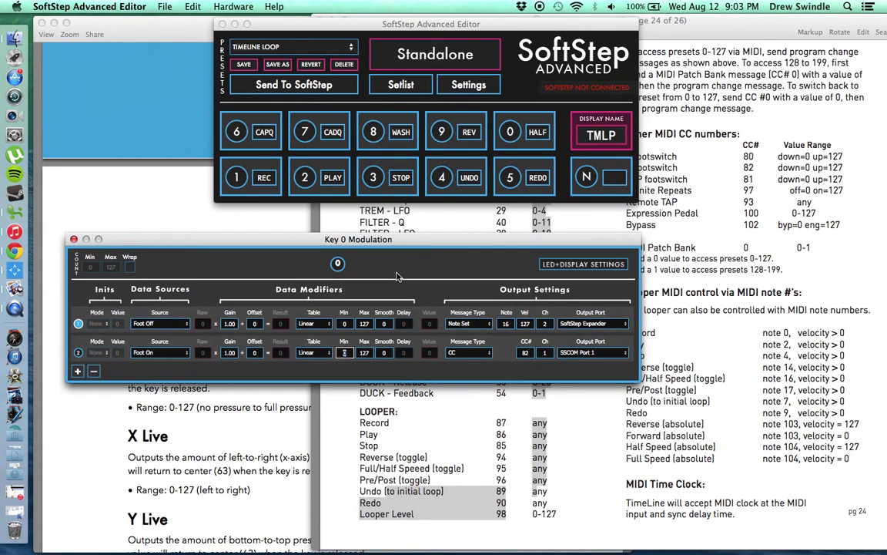
click(678, 383)
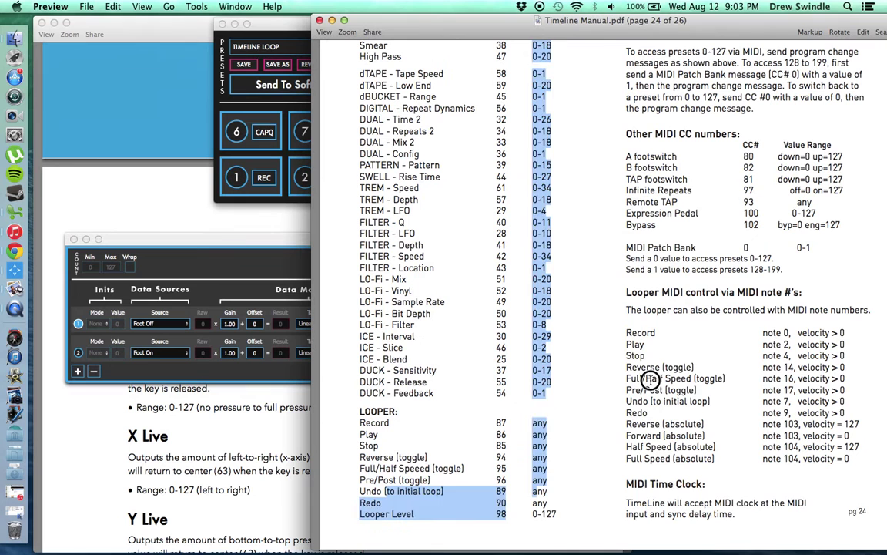
drag(651, 378, 774, 381)
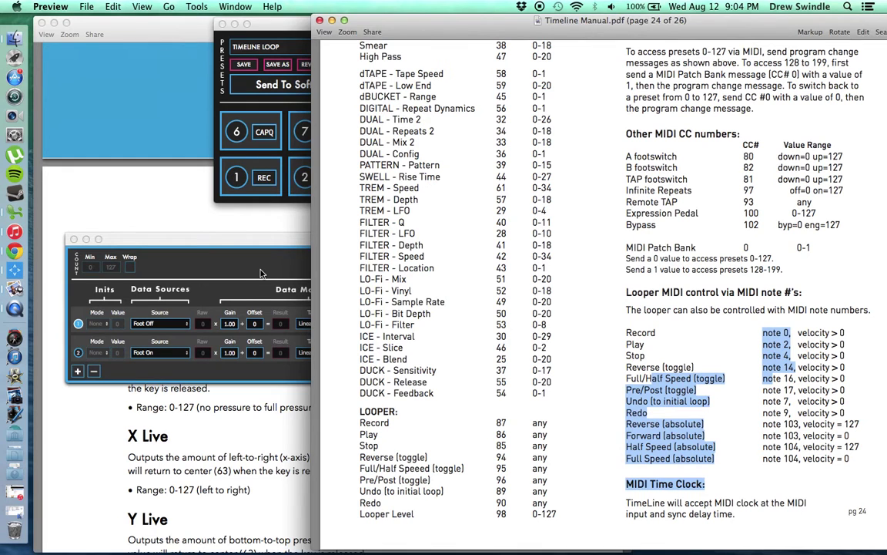
click(231, 243)
click(71, 237)
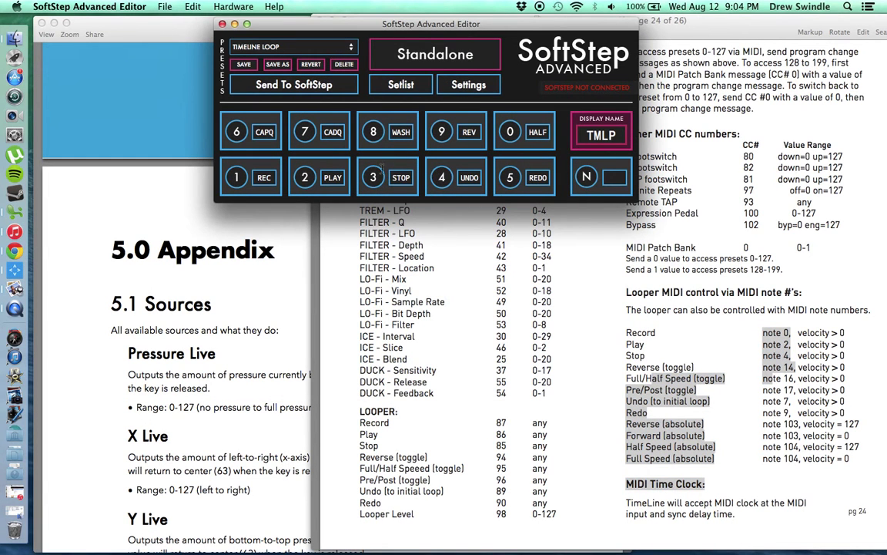
Step: Glance at Key 6 (CAPQ) and the TMLP name, then view the setlist with TIMELINE LOOP first
click(220, 122)
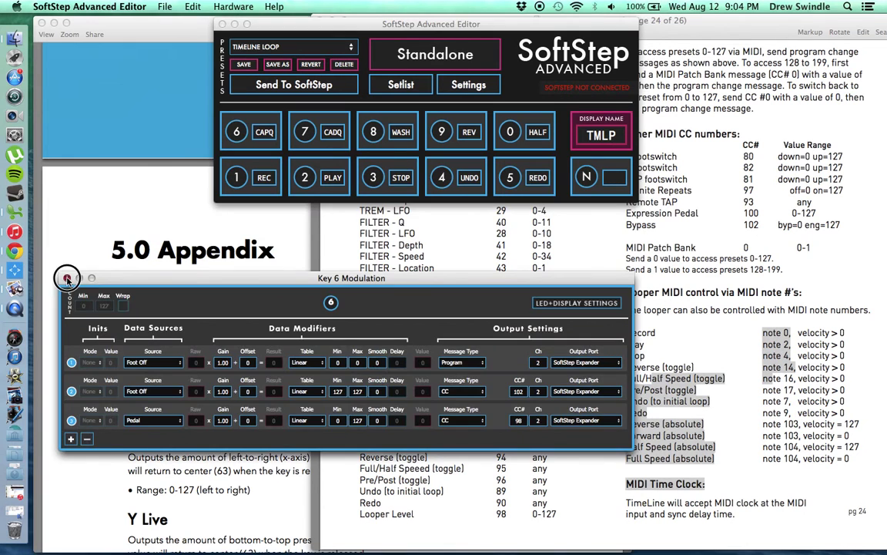
click(67, 278)
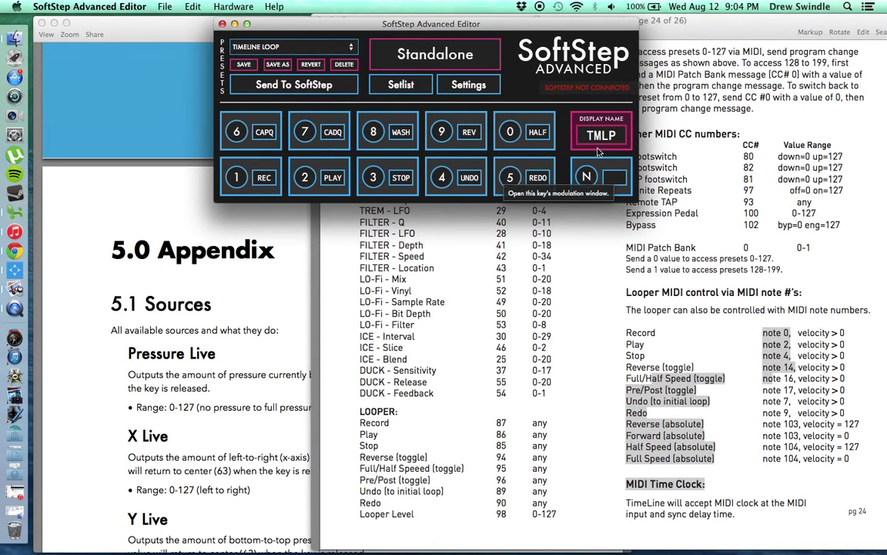
click(575, 135)
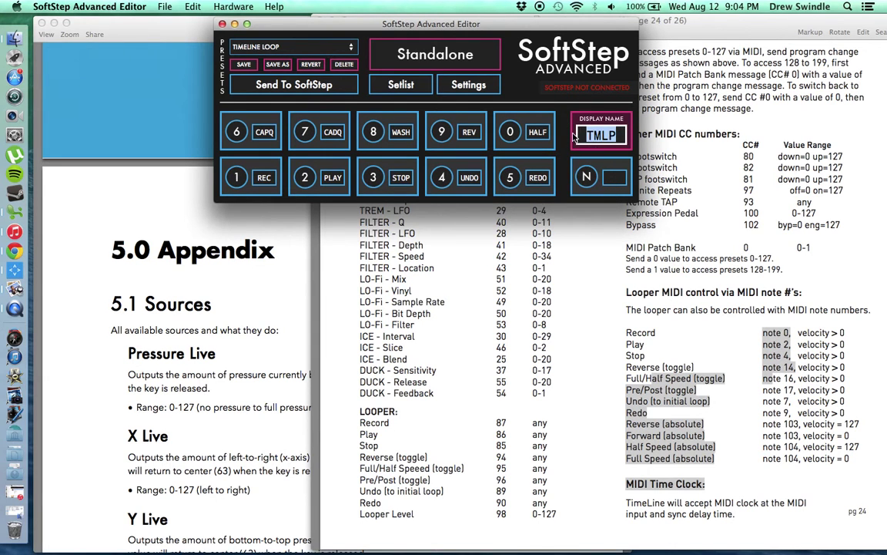
click(411, 88)
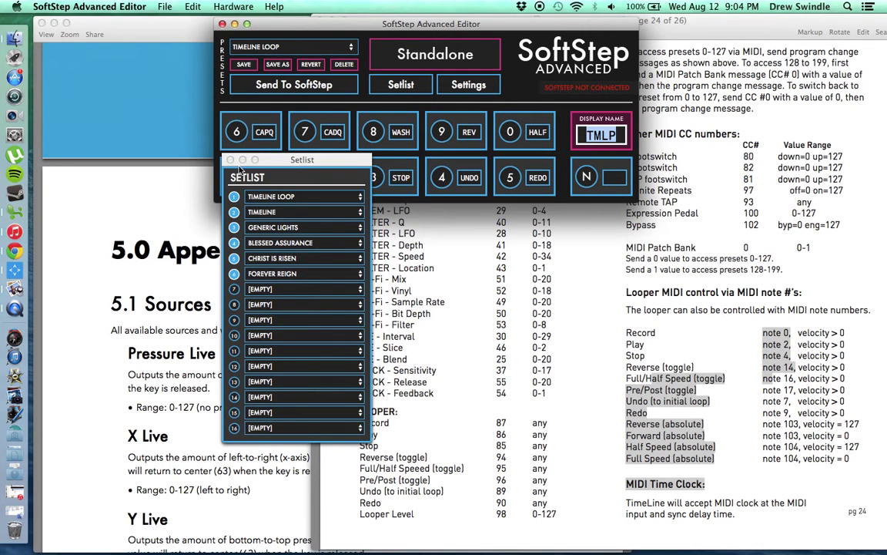
click(220, 153)
Step: Load the TIMELINE preset (TMLN), inspect its key names, and bring up the File menu's export commands
click(337, 47)
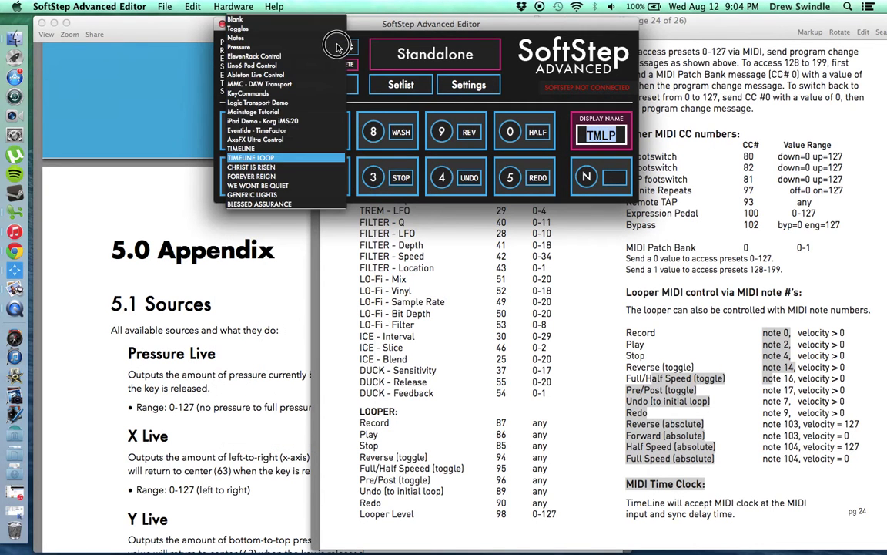
click(245, 147)
click(578, 136)
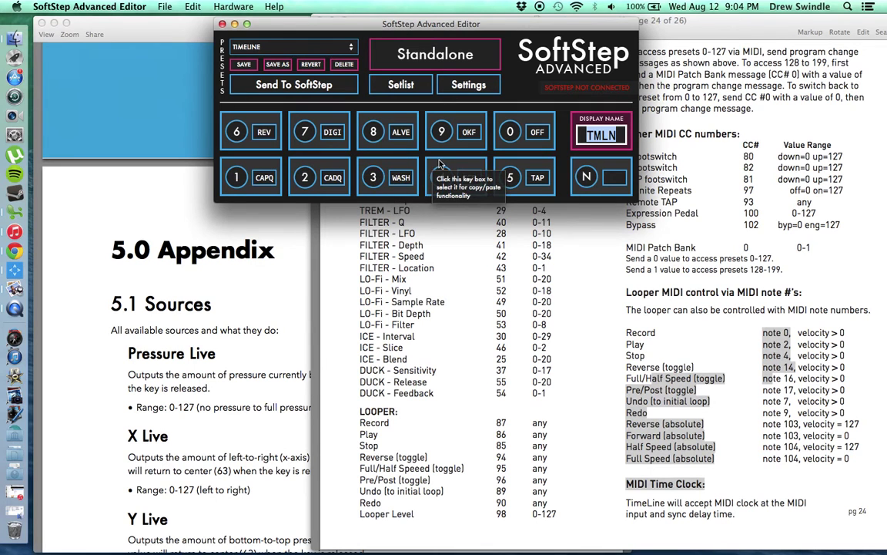
click(397, 178)
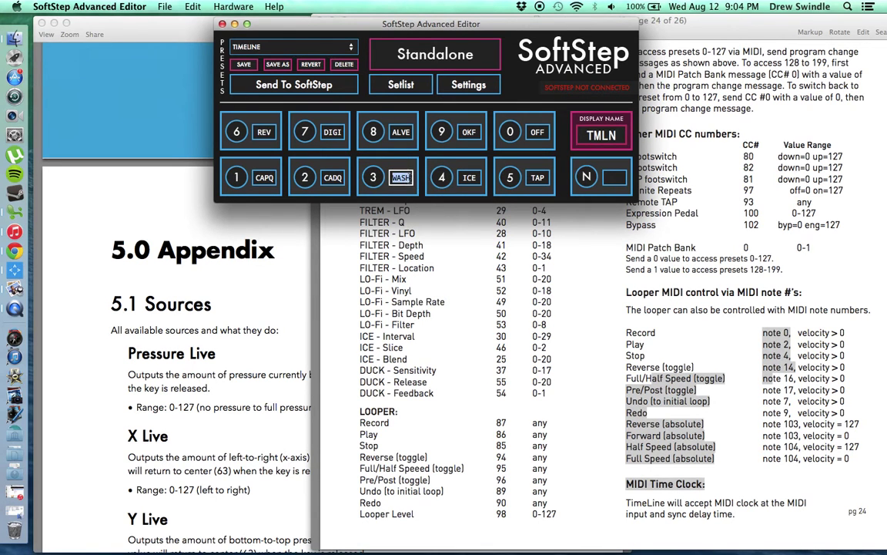
click(401, 132)
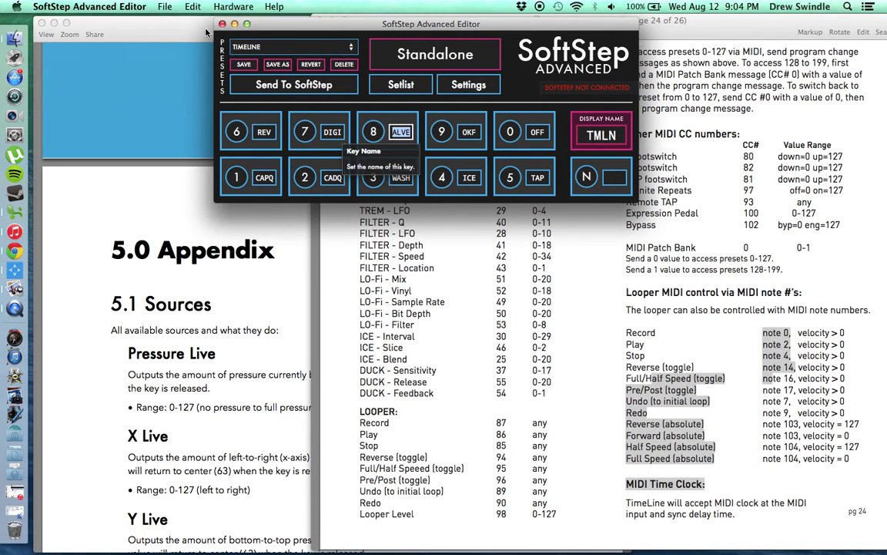
click(161, 6)
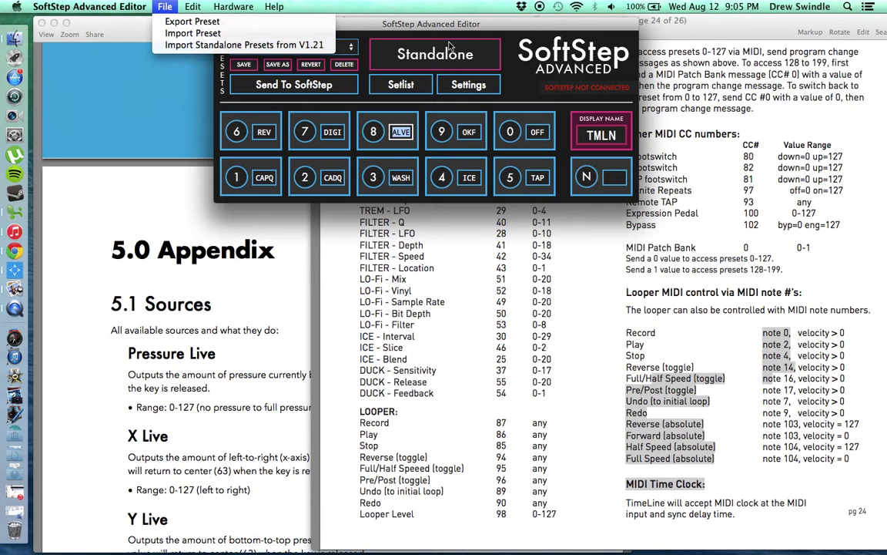
Step: Dismiss the File menu and try Send To SoftStep, which reports the hardware not connected
click(523, 29)
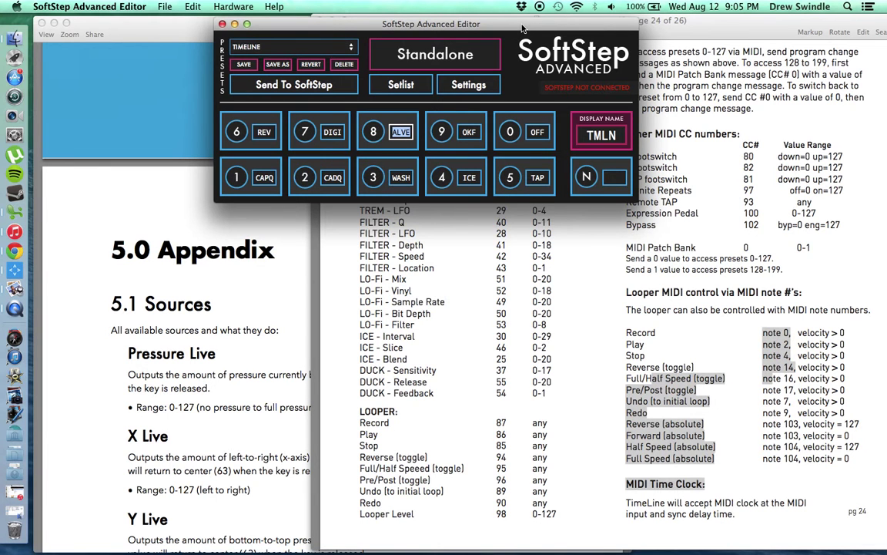
drag(446, 21, 385, 60)
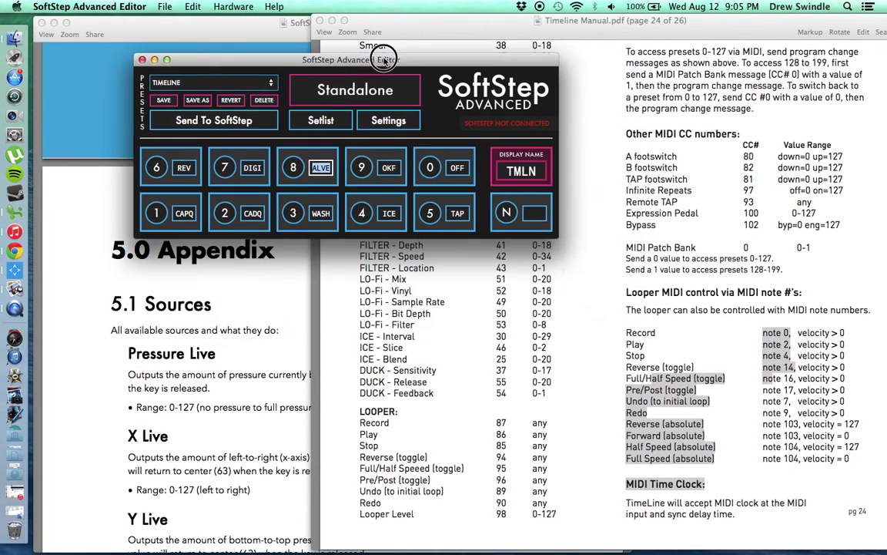
click(224, 123)
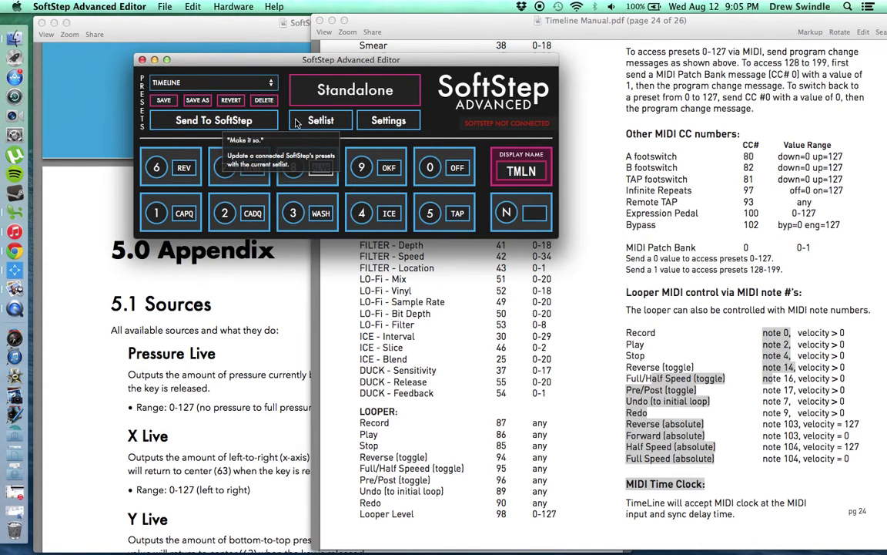